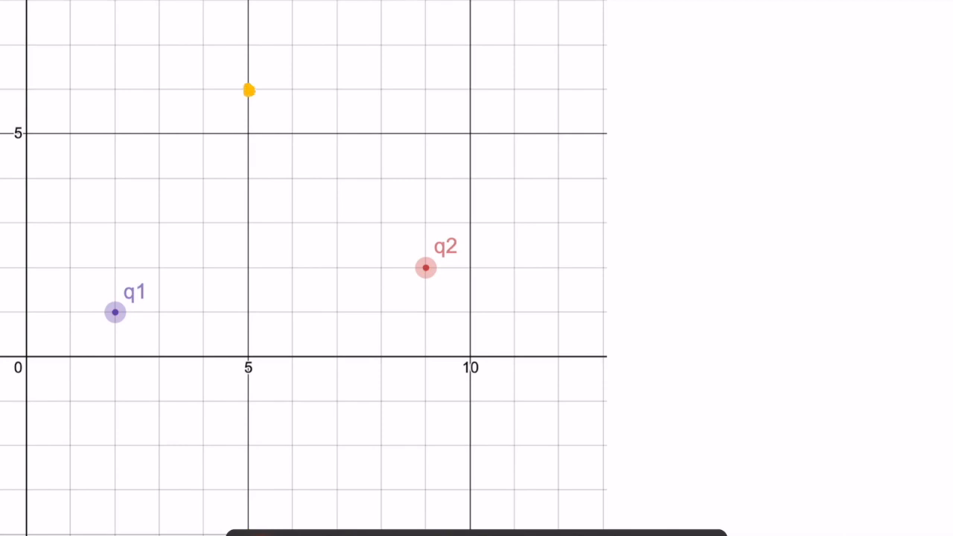
Handwrite the potential formula V = Cc q / r in red on the blank area beside the graph
mouse_move(663, 37)
mouse_down()
mouse_move(669, 54)
mouse_move(683, 42)
mouse_move(706, 51)
mouse_up()
drag(695, 60, 834, 55)
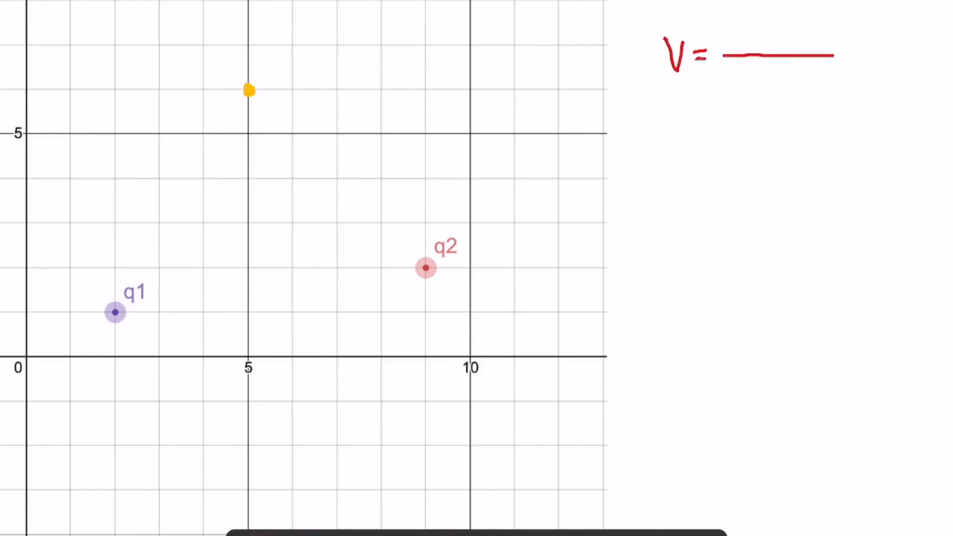
mouse_move(743, 21)
mouse_down()
mouse_move(743, 43)
mouse_move(779, 51)
mouse_move(798, 33)
mouse_up()
drag(750, 71, 769, 73)
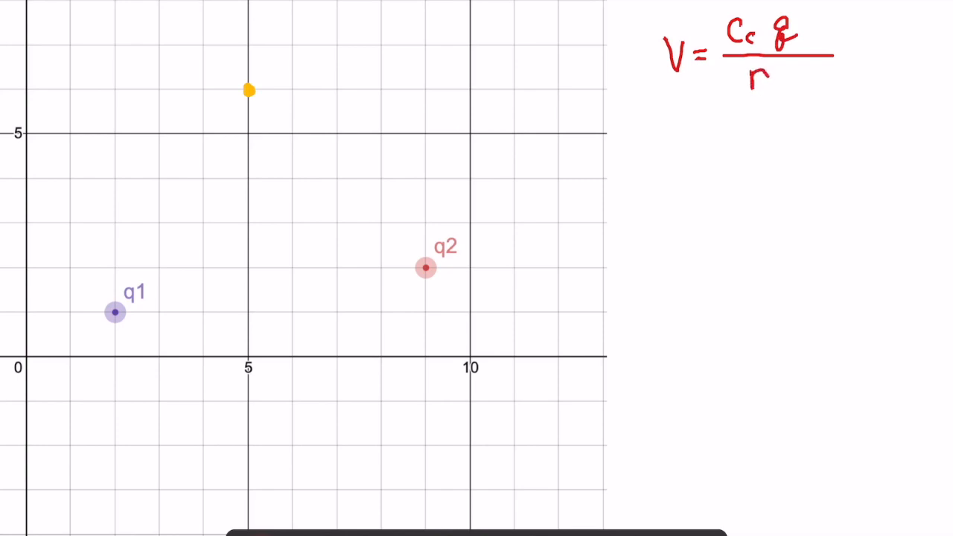
Write the substituted fraction (9e9)(q1 e-9) over r beneath the formula and strike out the cancelling e9 and e-9 factors
drag(692, 148, 704, 146)
drag(691, 160, 868, 151)
drag(732, 129, 730, 155)
drag(741, 139, 762, 147)
drag(768, 114, 768, 158)
drag(721, 110, 716, 159)
mouse_move(787, 113)
mouse_down()
mouse_move(783, 154)
mouse_move(819, 131)
mouse_move(820, 144)
mouse_move(838, 135)
mouse_move(851, 146)
mouse_up()
drag(857, 112, 858, 151)
mouse_move(800, 127)
mouse_down()
mouse_move(795, 155)
mouse_move(802, 138)
mouse_move(807, 155)
mouse_move(794, 177)
mouse_move(859, 109)
mouse_up()
drag(743, 147, 774, 115)
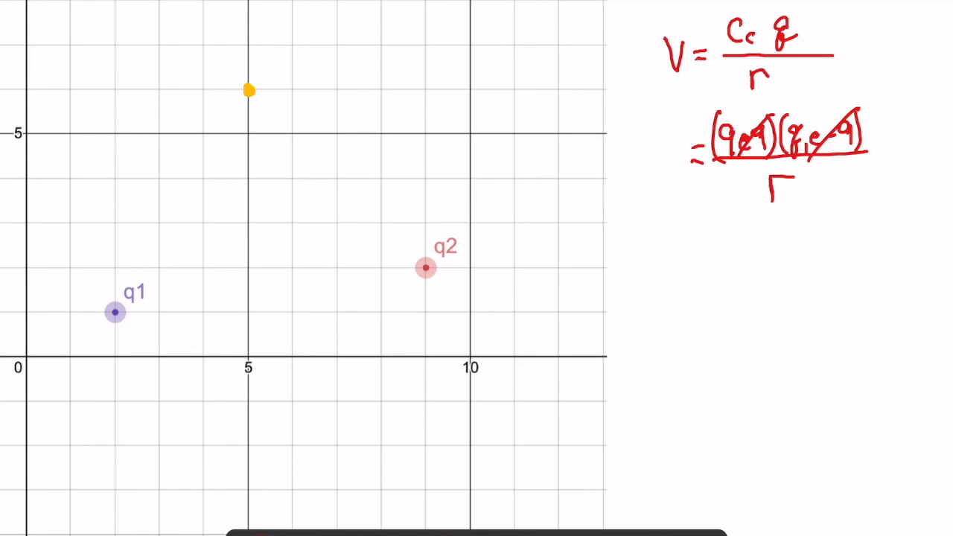
Draw a red dashed right triangle between q1 and the yellow point and label its hypotenuse r1
drag(119, 302, 248, 92)
mouse_move(156, 194)
mouse_down()
mouse_move(166, 180)
mouse_move(177, 190)
mouse_up()
mouse_move(125, 313)
mouse_down()
mouse_move(247, 311)
mouse_move(249, 97)
mouse_up()
Label the yellow point (x,y), charge q1 (a,b) and charge q2 (c,d)
mouse_move(249, 54)
mouse_down()
mouse_move(246, 78)
mouse_move(264, 75)
mouse_up()
mouse_move(264, 58)
mouse_down()
mouse_move(253, 74)
mouse_move(273, 77)
mouse_move(287, 52)
mouse_move(284, 77)
mouse_move(299, 73)
mouse_up()
mouse_move(91, 332)
mouse_down()
mouse_move(93, 356)
mouse_move(122, 351)
mouse_up()
drag(128, 328, 135, 355)
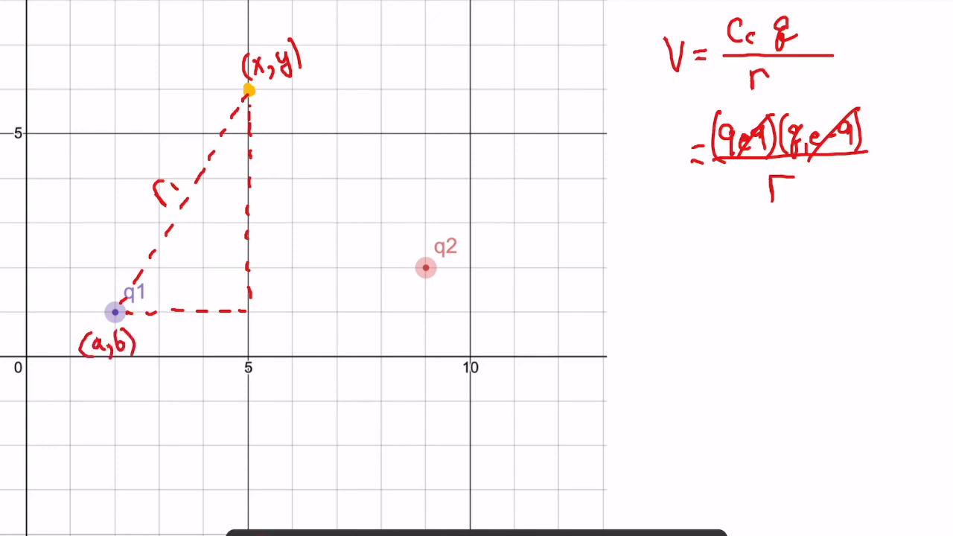
mouse_move(468, 256)
mouse_down()
mouse_move(466, 286)
mouse_move(474, 269)
mouse_move(480, 281)
mouse_up()
drag(485, 272, 484, 284)
drag(501, 254, 499, 278)
drag(505, 246, 508, 282)
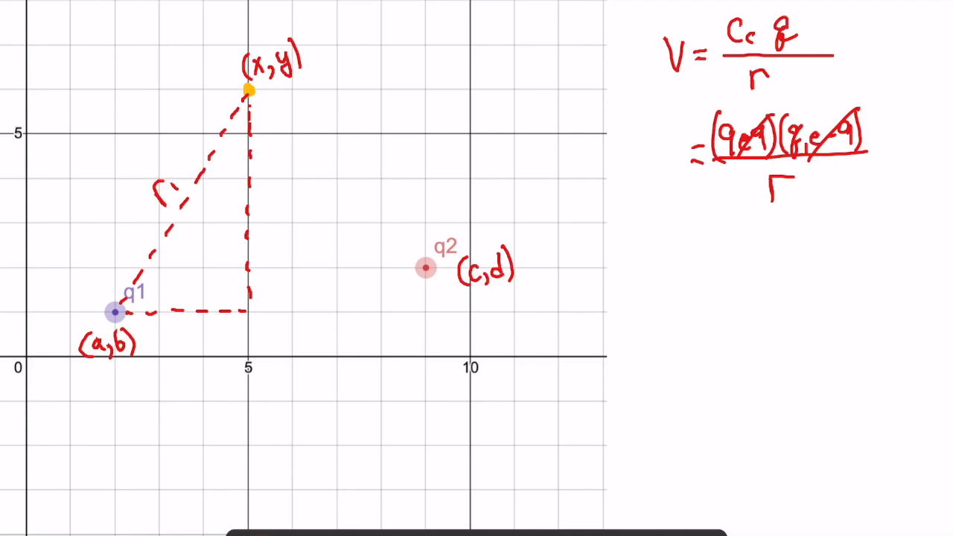
Label the red triangle's horizontal leg (x-a) and its vertical leg (y-b)
drag(158, 330, 158, 351)
mouse_move(164, 332)
mouse_down()
mouse_move(176, 346)
mouse_move(166, 345)
mouse_up()
drag(180, 338, 198, 344)
drag(200, 324, 206, 350)
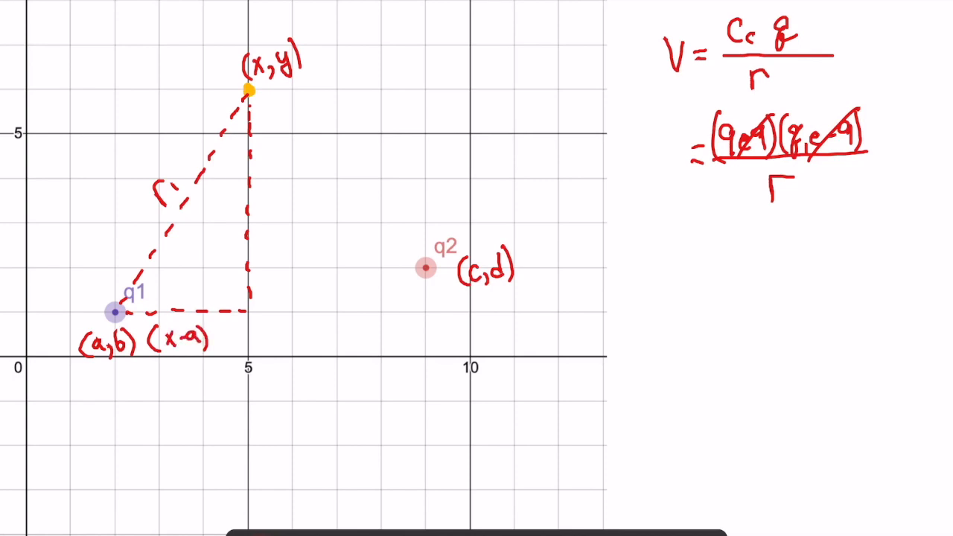
mouse_move(275, 196)
mouse_down()
mouse_move(280, 231)
mouse_move(299, 205)
mouse_move(320, 220)
mouse_up()
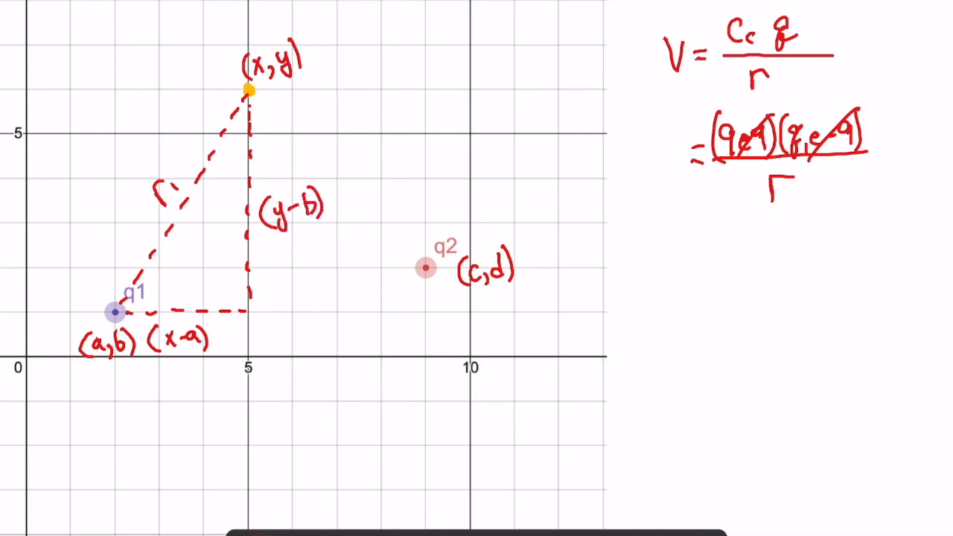
Write the distance formula r1 = √((x-a)² + (y-b)²) below the graph's horizontal axis
mouse_move(117, 414)
mouse_down()
mouse_move(117, 436)
mouse_move(128, 411)
mouse_move(133, 442)
mouse_move(154, 420)
mouse_up()
mouse_move(142, 432)
mouse_down()
mouse_move(175, 401)
mouse_move(330, 402)
mouse_up()
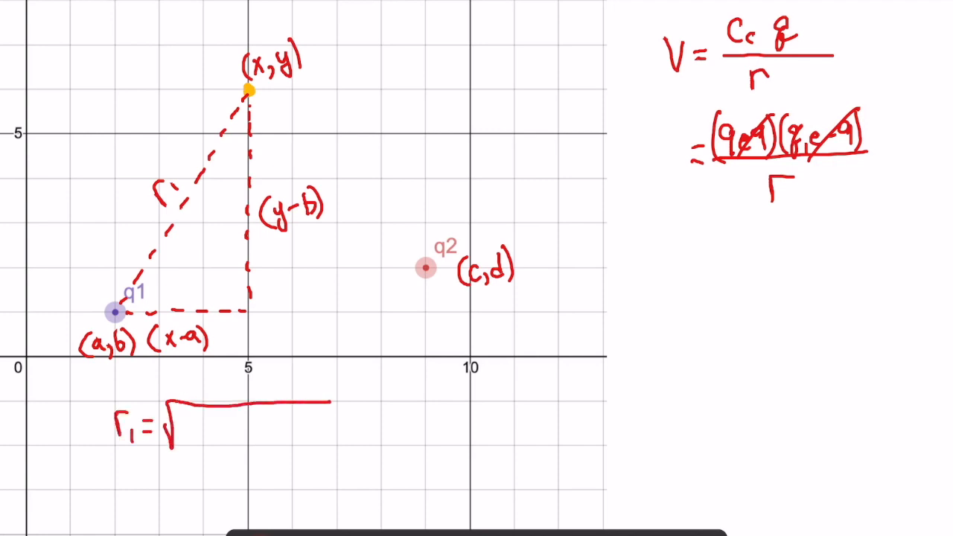
mouse_move(194, 417)
mouse_down()
mouse_move(186, 439)
mouse_move(195, 446)
mouse_up()
mouse_move(198, 425)
mouse_down()
mouse_move(207, 438)
mouse_move(197, 442)
mouse_move(220, 433)
mouse_up()
drag(224, 429, 240, 444)
mouse_move(246, 415)
mouse_down()
mouse_move(282, 433)
mouse_move(275, 444)
mouse_move(307, 438)
mouse_up()
mouse_move(314, 424)
mouse_down()
mouse_move(304, 454)
mouse_move(325, 433)
mouse_up()
drag(326, 422, 330, 445)
mouse_move(336, 419)
mouse_down()
mouse_move(345, 427)
mouse_move(335, 450)
mouse_up()
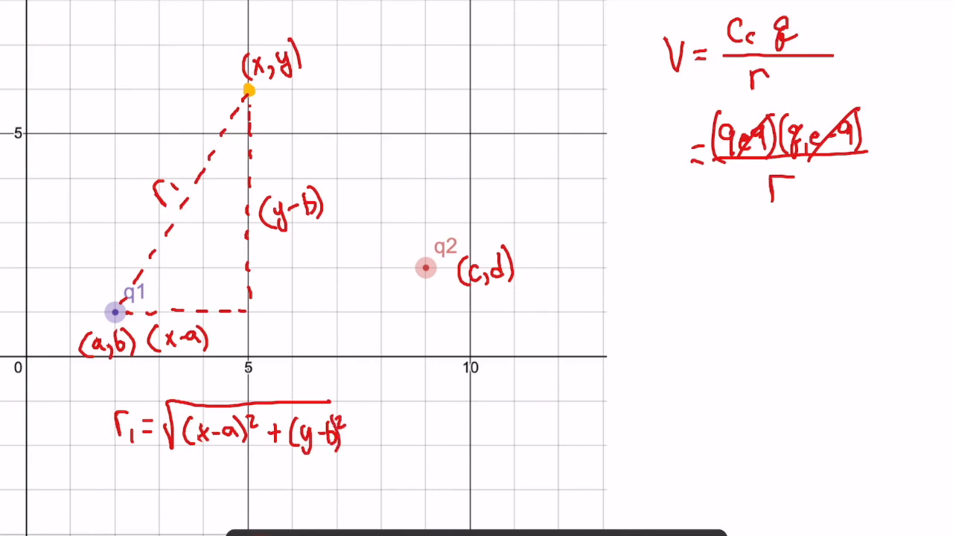
Write "r2 =" beside the r1 formula and draw a blue dashed right triangle between q2 and the yellow point
mouse_move(439, 419)
mouse_down()
mouse_move(452, 418)
mouse_move(459, 446)
mouse_move(472, 445)
mouse_up()
drag(475, 428, 490, 435)
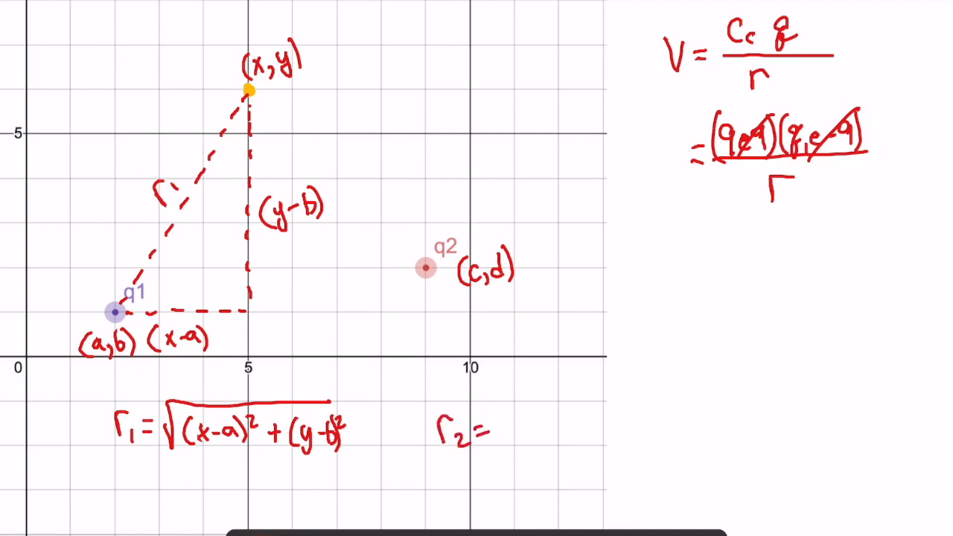
mouse_move(424, 266)
mouse_down()
mouse_move(315, 132)
mouse_move(252, 92)
mouse_move(424, 268)
mouse_up()
drag(247, 271, 418, 280)
drag(253, 252, 246, 112)
Label the blue triangle's horizontal leg (c-x) and its vertical leg (y-d)
drag(311, 287, 305, 322)
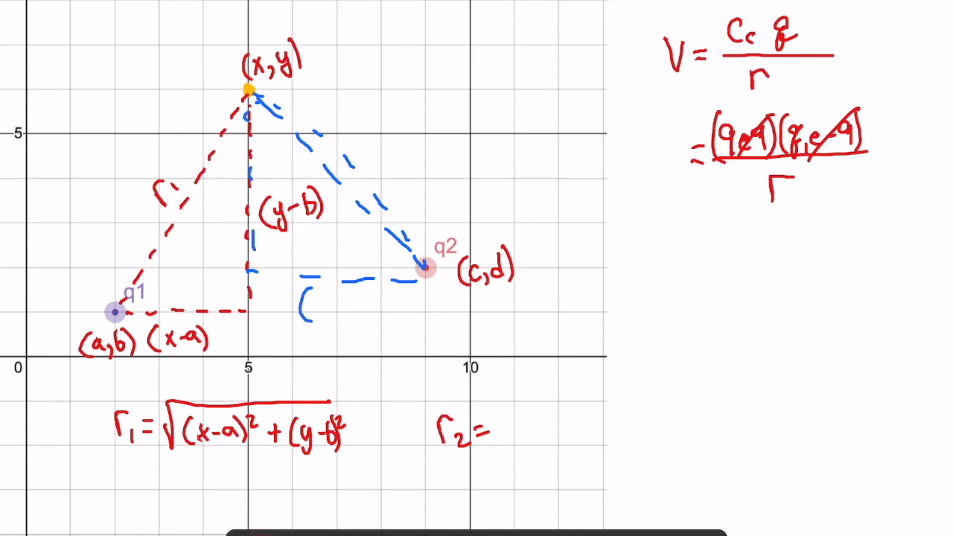
mouse_move(323, 293)
mouse_down()
mouse_move(325, 319)
mouse_move(315, 318)
mouse_move(346, 305)
mouse_move(360, 313)
mouse_move(349, 315)
mouse_up()
drag(362, 292, 362, 320)
mouse_move(259, 159)
mouse_down()
mouse_move(255, 177)
mouse_move(267, 171)
mouse_up()
drag(272, 164, 265, 188)
drag(277, 170, 288, 169)
drag(321, 297, 316, 311)
drag(318, 301, 333, 333)
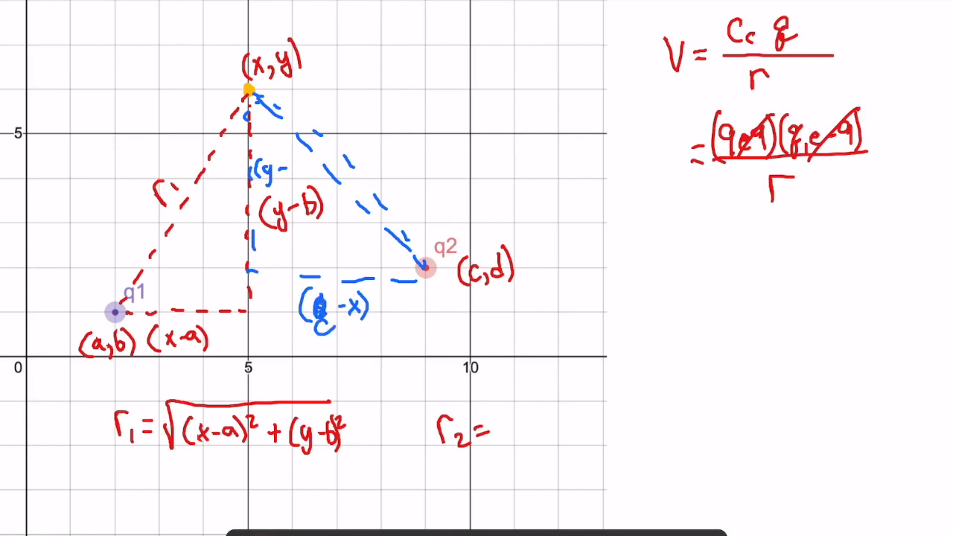
mouse_move(291, 156)
mouse_down()
mouse_move(293, 180)
mouse_move(305, 184)
mouse_up()
Complete the r2 formula in blue with √((c-x)² + (y-d)²)
mouse_move(497, 427)
mouse_down()
mouse_move(506, 441)
mouse_move(537, 401)
mouse_move(755, 399)
mouse_up()
drag(530, 413, 529, 443)
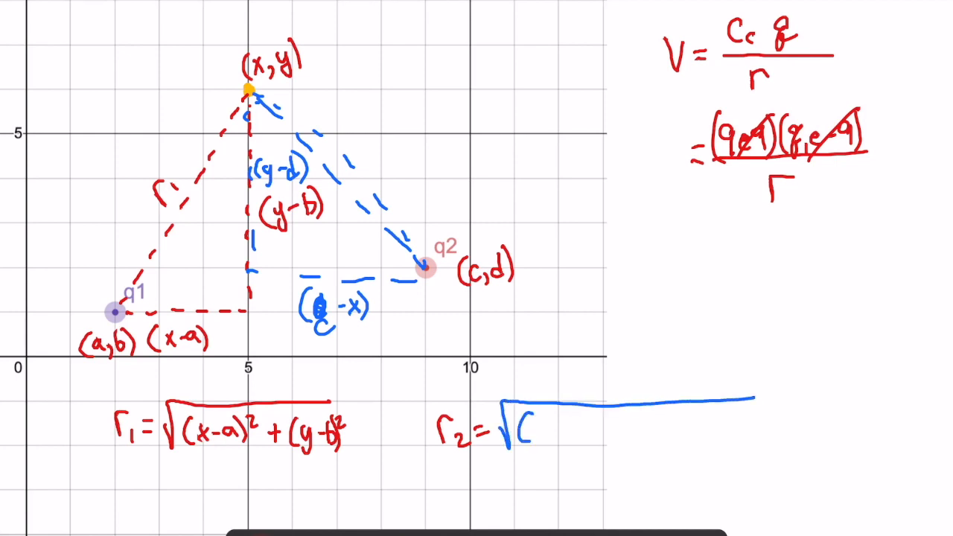
mouse_move(550, 424)
mouse_down()
mouse_move(550, 440)
mouse_move(561, 431)
mouse_up()
mouse_move(564, 424)
mouse_down()
mouse_move(573, 439)
mouse_move(562, 440)
mouse_move(577, 445)
mouse_up()
drag(582, 418, 617, 442)
mouse_move(615, 431)
mouse_down()
mouse_move(644, 446)
mouse_move(654, 439)
mouse_up()
mouse_move(658, 426)
mouse_down()
mouse_move(651, 452)
mouse_move(672, 431)
mouse_up()
mouse_move(685, 415)
mouse_down()
mouse_move(679, 442)
mouse_move(690, 444)
mouse_up()
drag(699, 417, 712, 429)
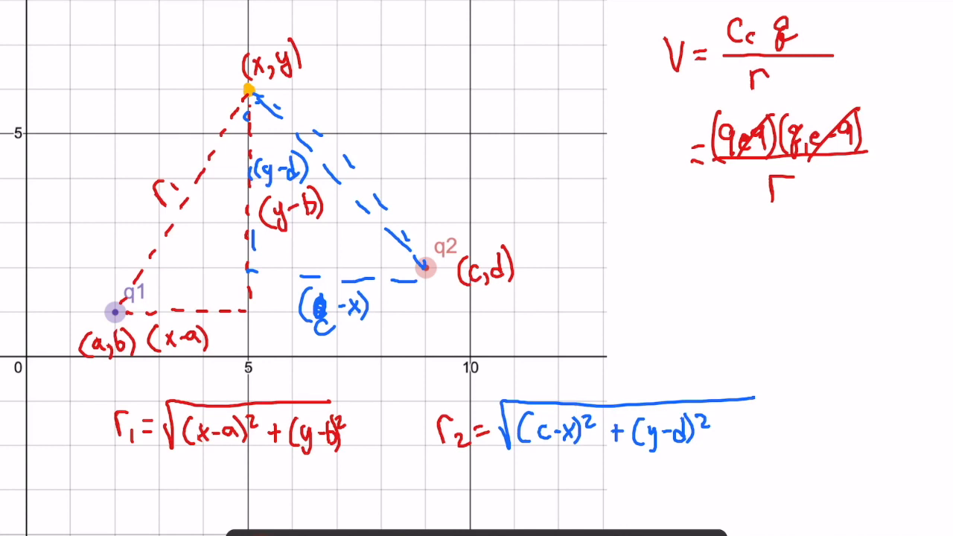
Write (c-x)² and (x-c)² one under the other below the r2 formula to compare them
mouse_move(526, 463)
mouse_down()
mouse_move(531, 487)
mouse_move(541, 484)
mouse_up()
mouse_move(544, 476)
mouse_down()
mouse_move(566, 482)
mouse_move(556, 486)
mouse_up()
mouse_move(566, 457)
mouse_down()
mouse_move(568, 484)
mouse_move(595, 470)
mouse_up()
mouse_move(526, 495)
mouse_down()
mouse_move(521, 521)
mouse_move(540, 516)
mouse_move(528, 520)
mouse_up()
mouse_move(546, 508)
mouse_down()
mouse_move(571, 522)
mouse_move(594, 503)
mouse_up()
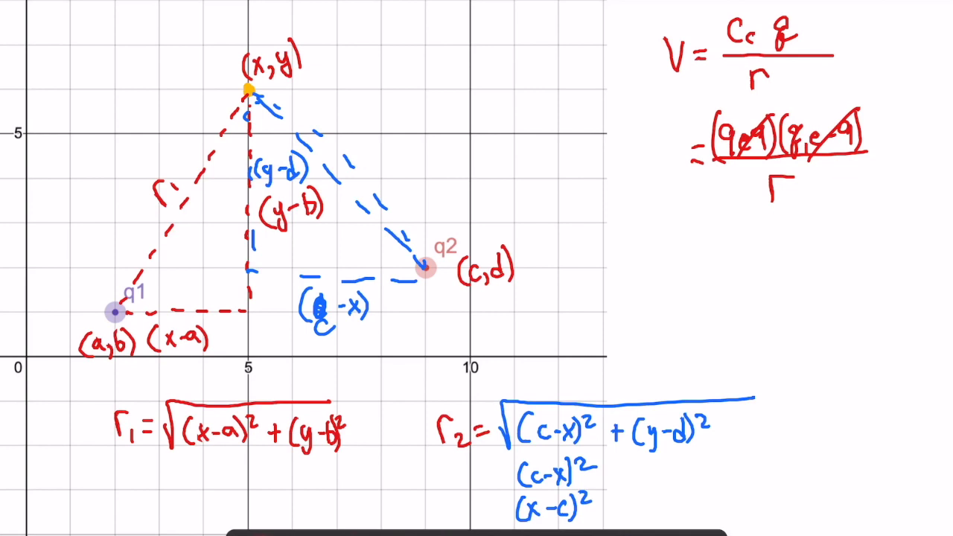
Begin the total potential equation in blue with V = and a fraction with the numerator Cc q1
drag(597, 258, 632, 269)
drag(623, 278, 763, 267)
mouse_move(668, 245)
mouse_down()
mouse_move(666, 262)
mouse_move(680, 265)
mouse_move(704, 247)
mouse_move(698, 271)
mouse_move(711, 254)
mouse_up()
drag(716, 249, 717, 265)
Write √((x-a)² + (y-b)²) as the denominator of the Cc q1 fraction
mouse_move(645, 294)
mouse_down()
mouse_move(651, 313)
mouse_move(653, 275)
mouse_move(744, 275)
mouse_up()
mouse_move(667, 294)
mouse_down()
mouse_move(661, 314)
mouse_move(692, 302)
mouse_up()
drag(702, 297, 706, 309)
mouse_move(707, 286)
mouse_down()
mouse_move(709, 312)
mouse_move(722, 297)
mouse_move(729, 310)
mouse_up()
drag(723, 304, 750, 308)
drag(757, 298, 746, 324)
drag(758, 303, 768, 316)
drag(771, 298, 777, 314)
drag(777, 284, 776, 314)
drag(781, 281, 796, 292)
Add a second fraction to the V equation with numerator Cc q2 and the square-root distance from q2 as denominator
mouse_move(810, 254)
mouse_down()
mouse_move(810, 277)
mouse_move(820, 265)
mouse_move(951, 261)
mouse_up()
mouse_move(861, 235)
mouse_down()
mouse_move(857, 257)
mouse_move(892, 243)
mouse_move(899, 263)
mouse_move(944, 254)
mouse_up()
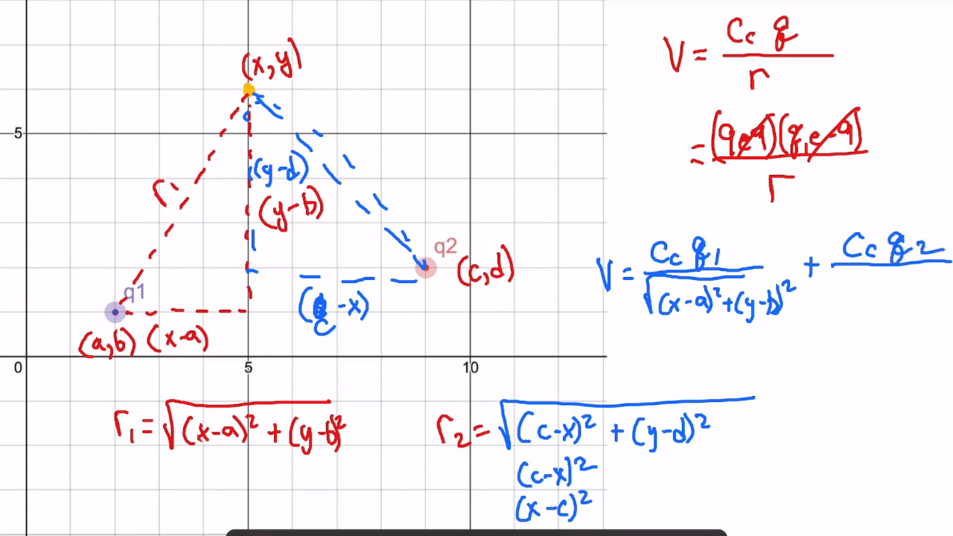
mouse_move(830, 296)
mouse_down()
mouse_move(842, 272)
mouse_move(939, 272)
mouse_up()
mouse_move(856, 288)
mouse_down()
mouse_move(851, 312)
mouse_move(883, 298)
mouse_move(896, 308)
mouse_move(911, 294)
mouse_move(913, 306)
mouse_up()
mouse_move(907, 301)
mouse_down()
mouse_move(917, 301)
mouse_move(884, 344)
mouse_up()
mouse_move(894, 329)
mouse_down()
mouse_move(897, 353)
mouse_move(920, 335)
mouse_up()
drag(926, 321, 920, 341)
drag(933, 319, 930, 347)
drag(940, 311, 948, 325)
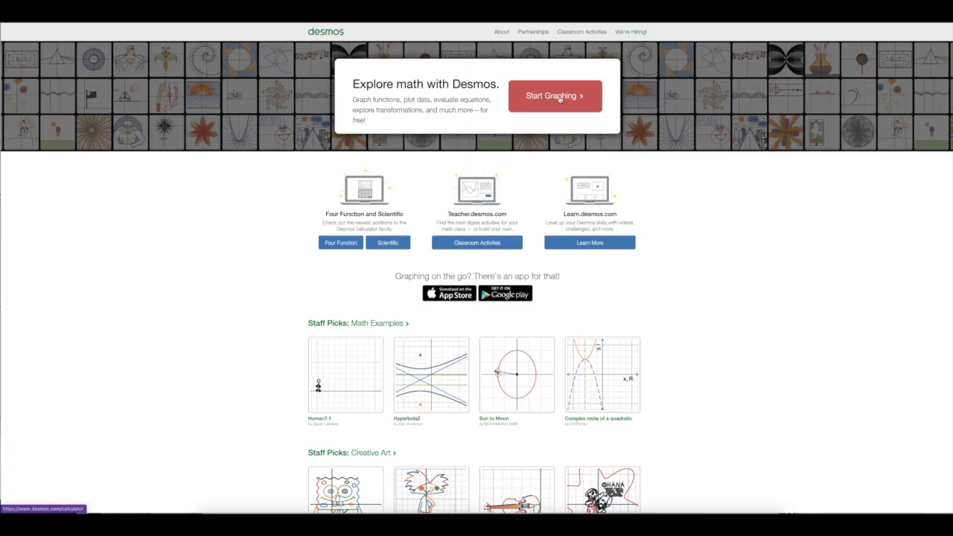
Start a new graph in Desmos and save it with the title "Equipotential Lines"
click(560, 99)
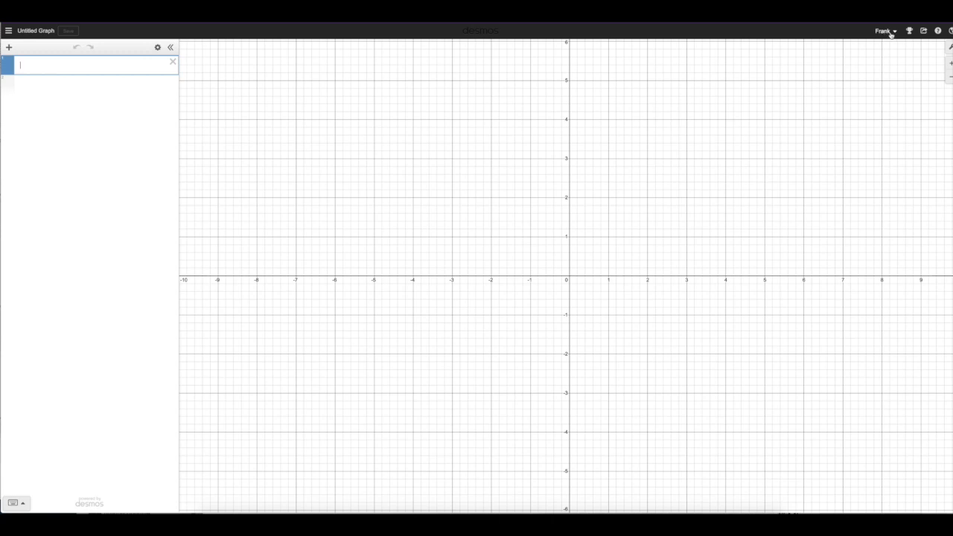
click(28, 33)
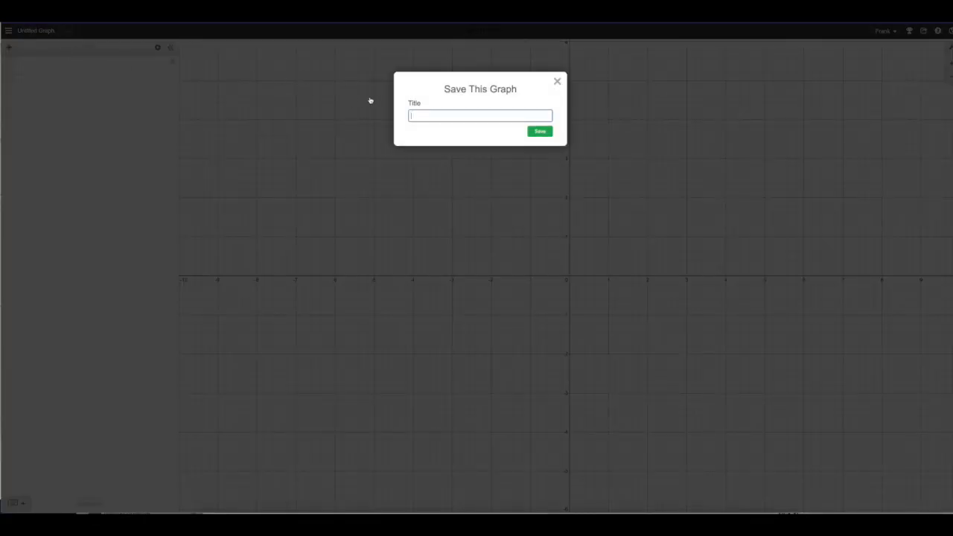
text(Equipotential Lines)
click(546, 132)
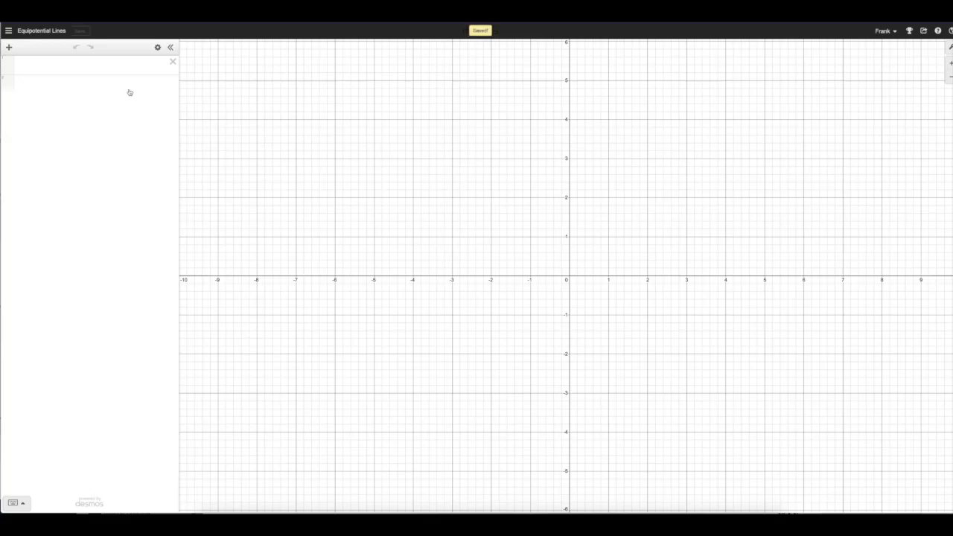
Plot the point (a,b) with sliders for both variables, label it q1, and set a = 2 and b = 0
click(94, 66)
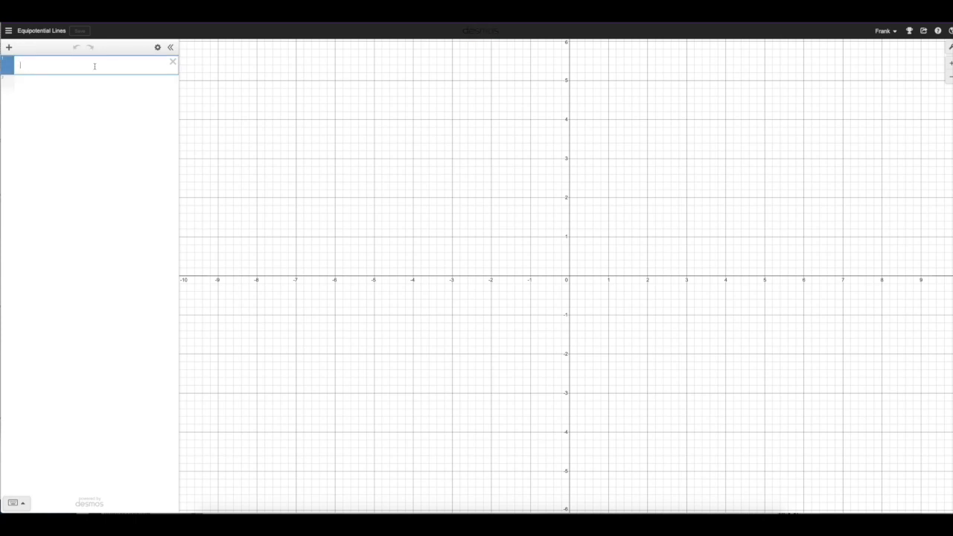
text((a,b)
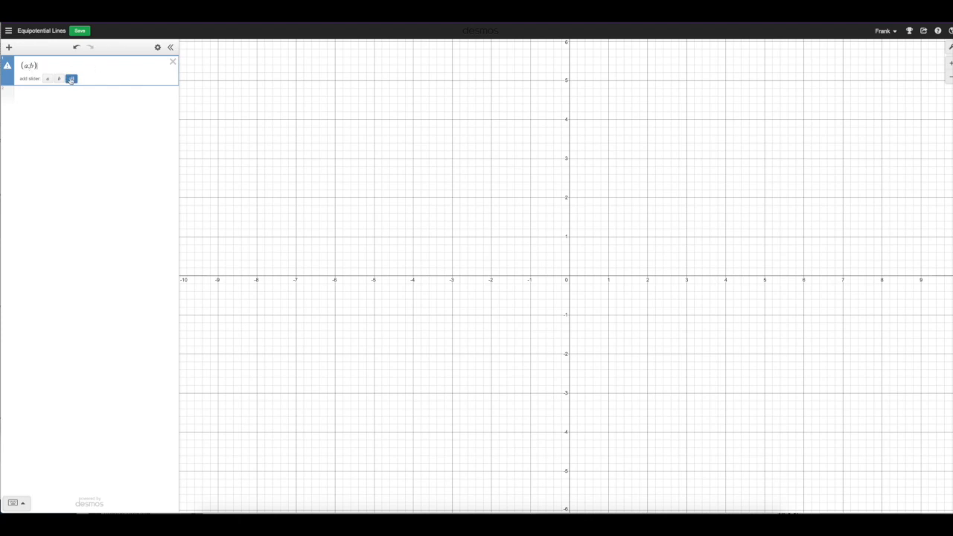
click(71, 79)
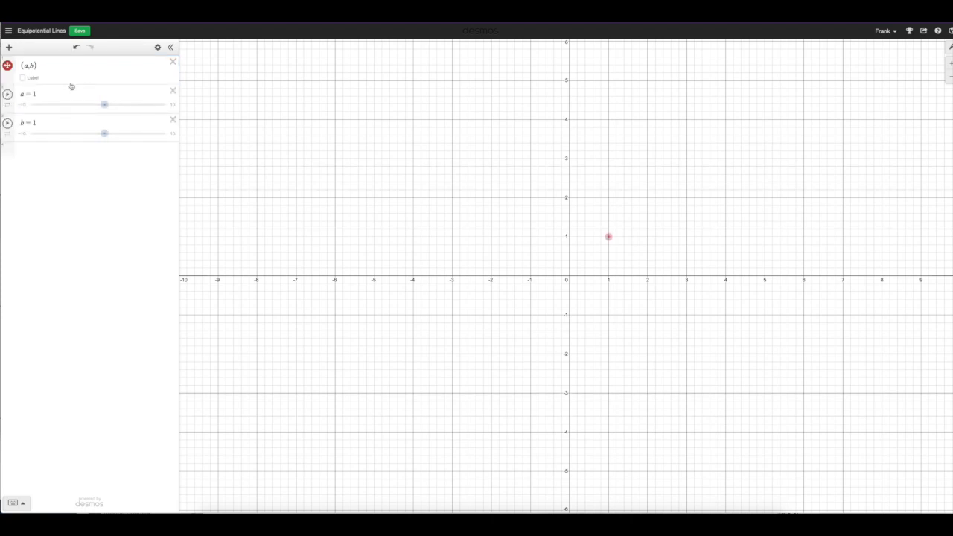
click(29, 79)
text(q1)
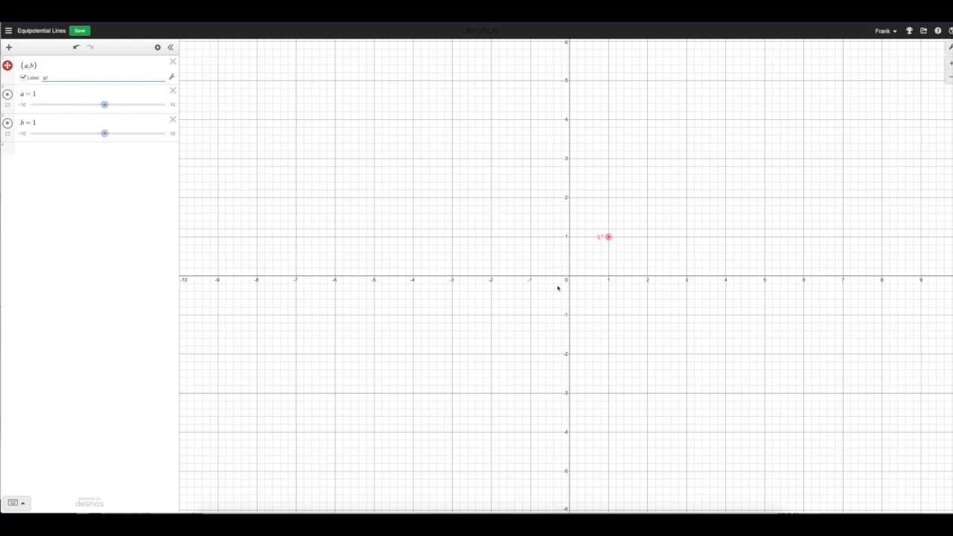
mouse_move(104, 107)
mouse_down()
mouse_move(96, 103)
mouse_move(119, 105)
mouse_move(82, 131)
mouse_move(114, 134)
mouse_move(103, 132)
mouse_move(116, 105)
mouse_move(96, 132)
mouse_move(111, 105)
mouse_up()
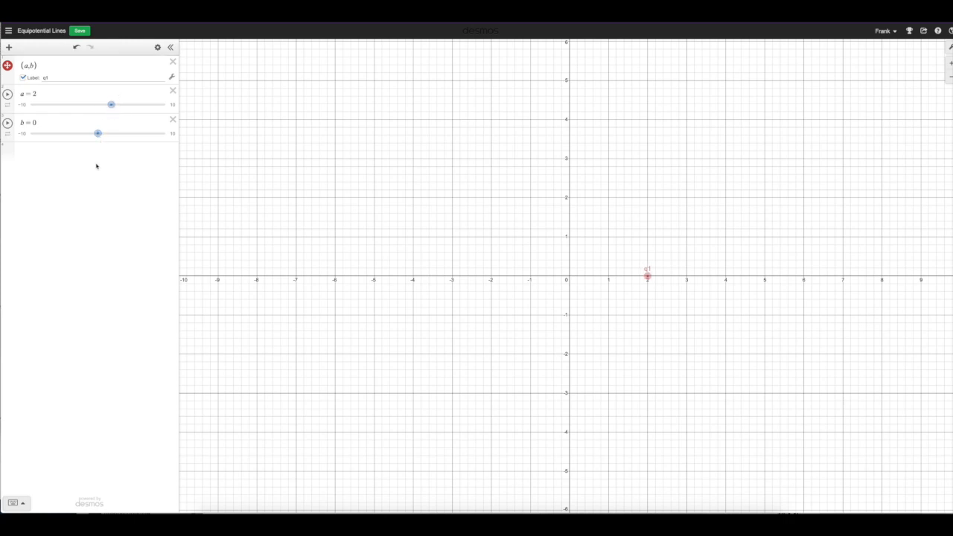
Plot the point (c,d) with sliders for both variables, label it q2, and set c = -2 and d = 0
click(46, 154)
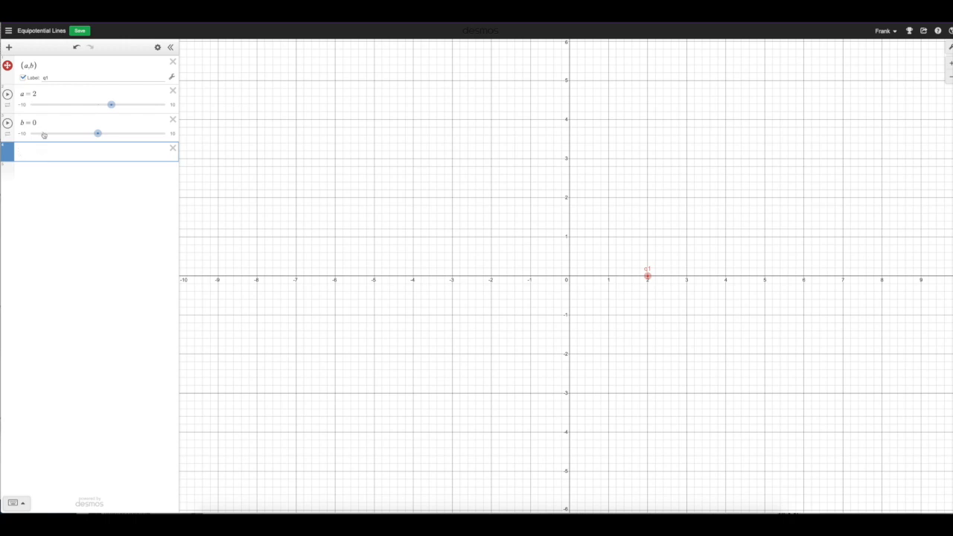
text((c,)
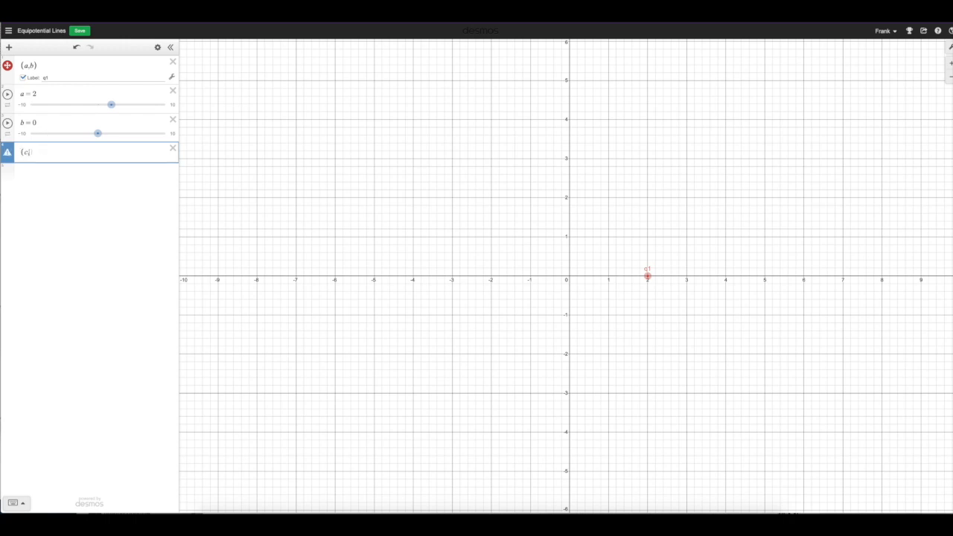
text(d))
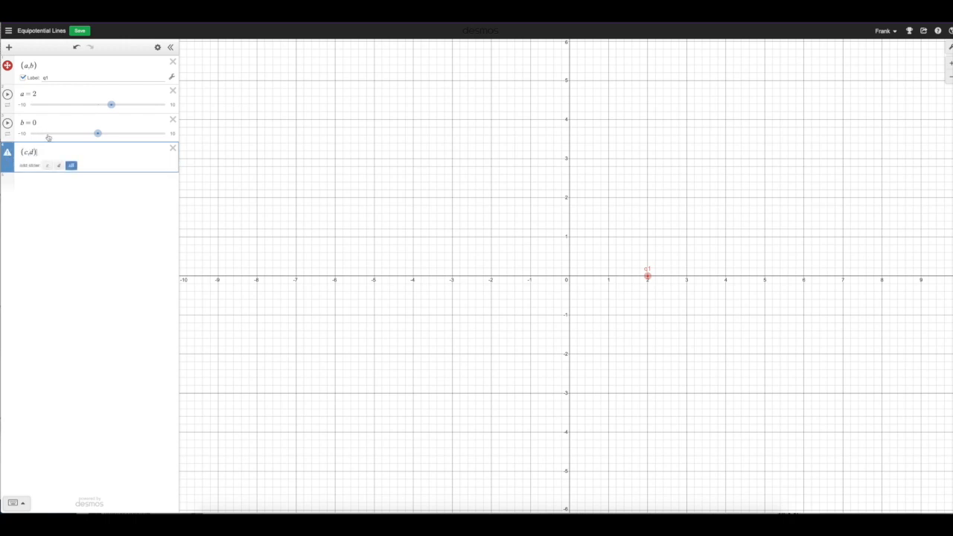
click(70, 164)
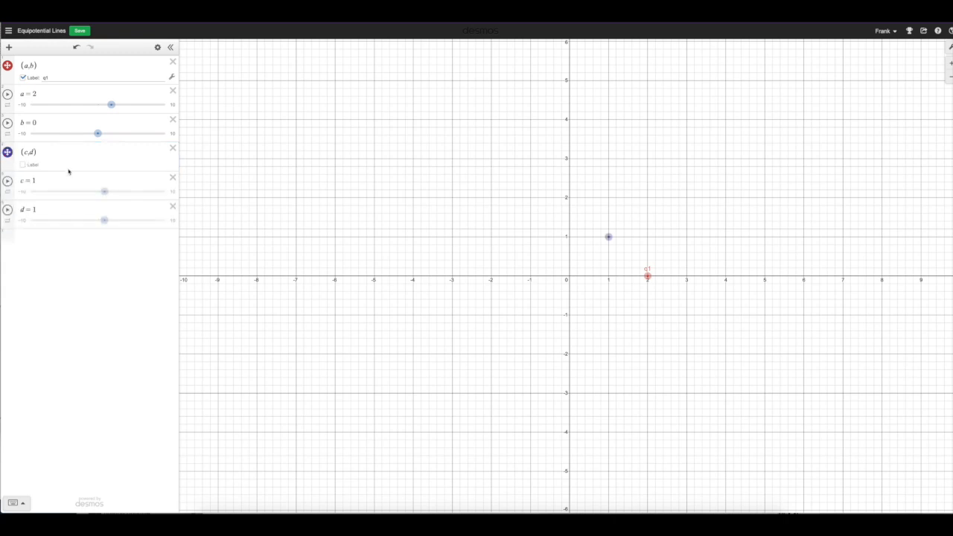
click(23, 165)
click(47, 165)
text(q2)
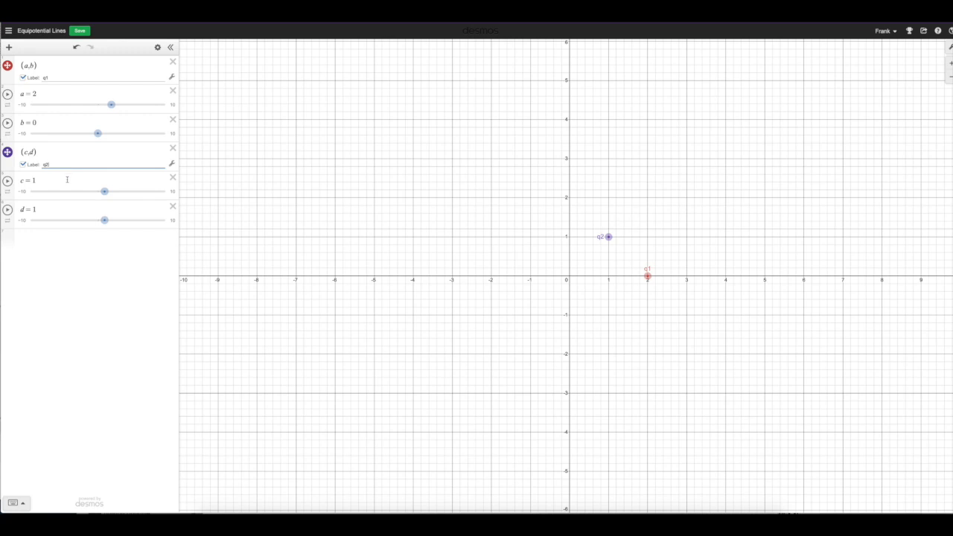
drag(105, 193, 98, 220)
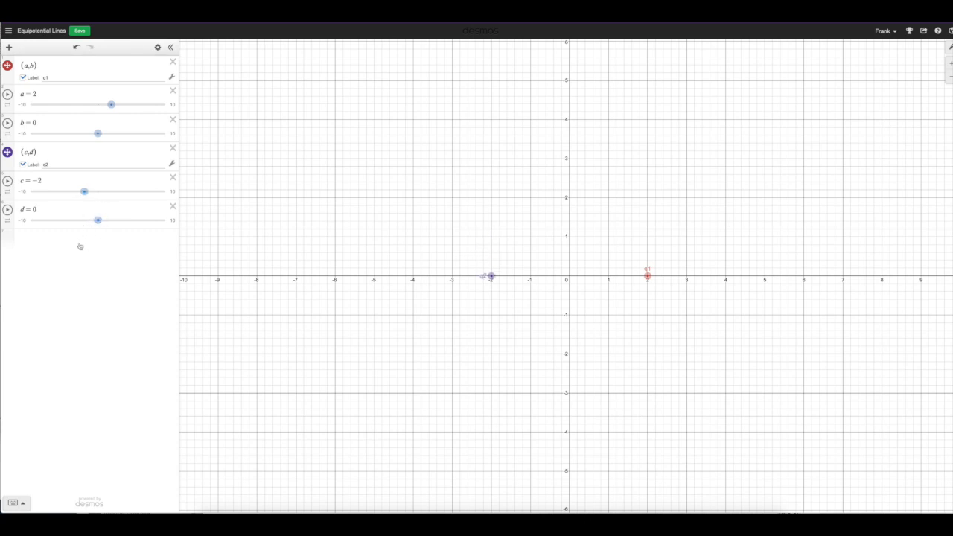
Define the slider q_1 = 5 with a range from 0 to 20 and a step of 0.1
click(81, 247)
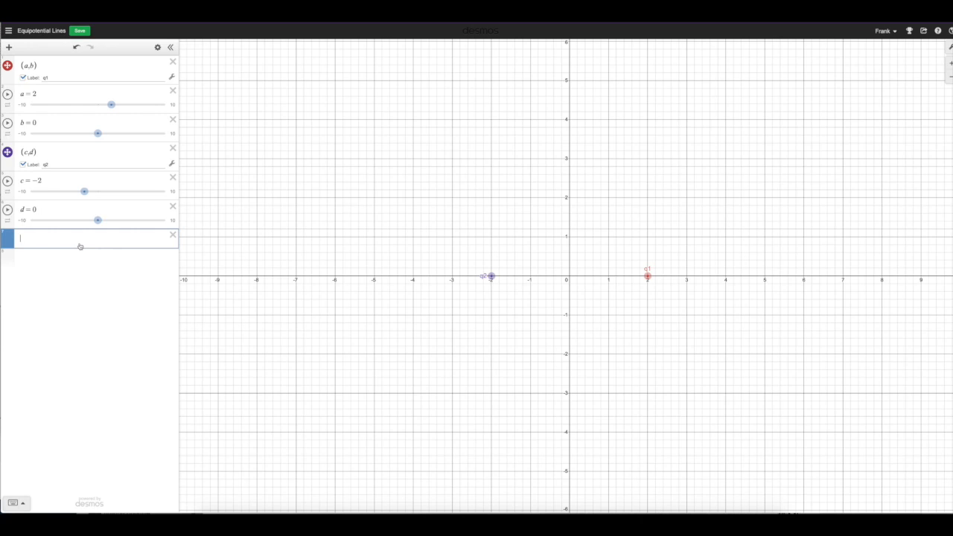
text(q_1 = )
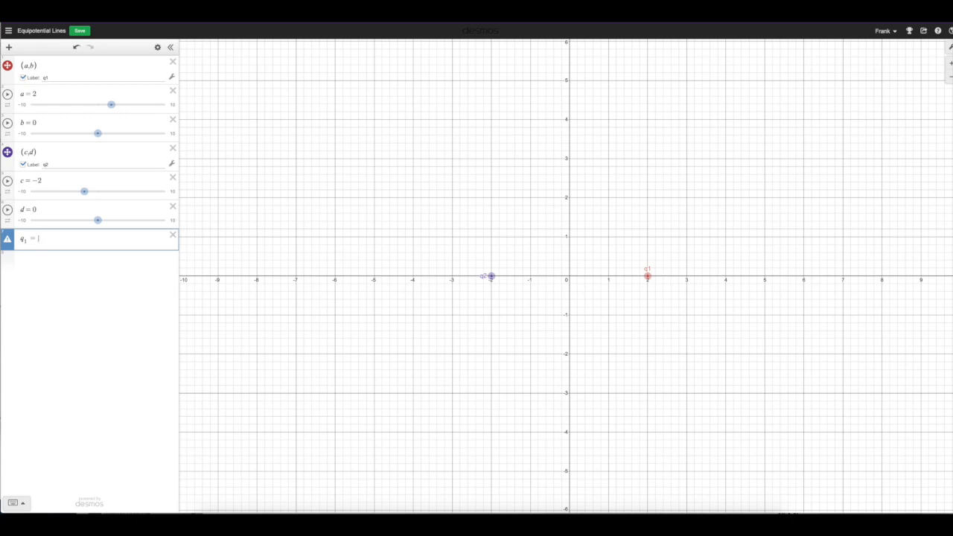
text(5)
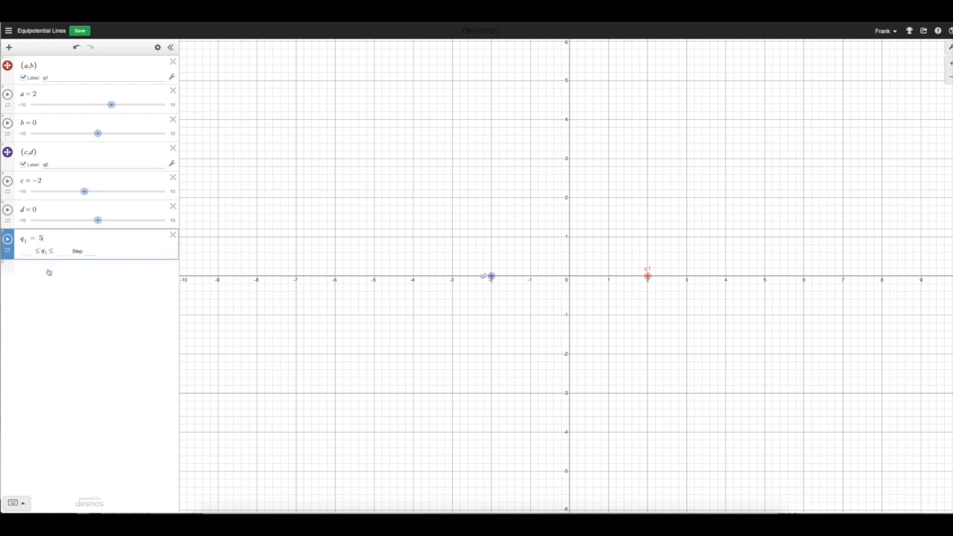
click(26, 251)
text(0)
key(Tab)
key(Tab)
text(.1)
Define the slider q_2 = 5 with a range from 0 to 20 and a step of 0.1
click(38, 270)
text(q_2=)
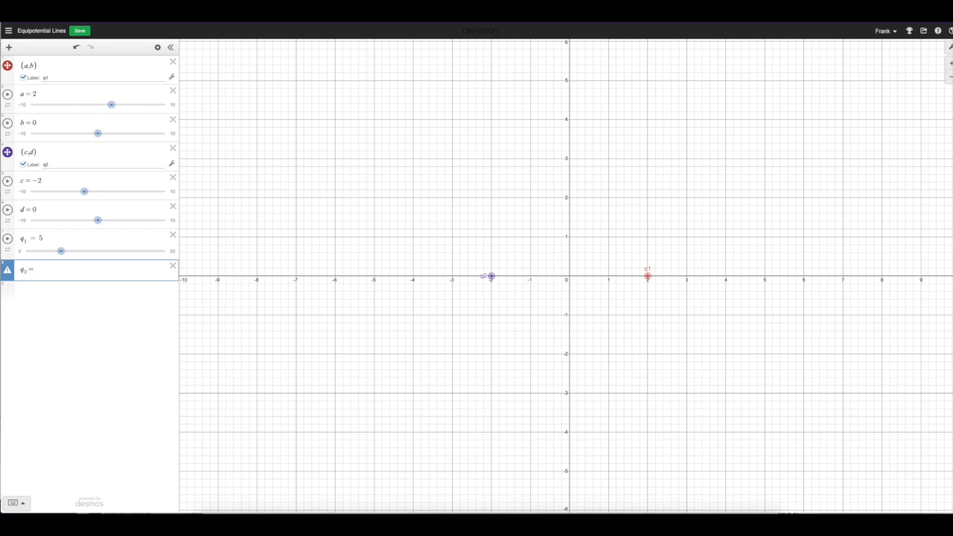
text(5)
click(33, 280)
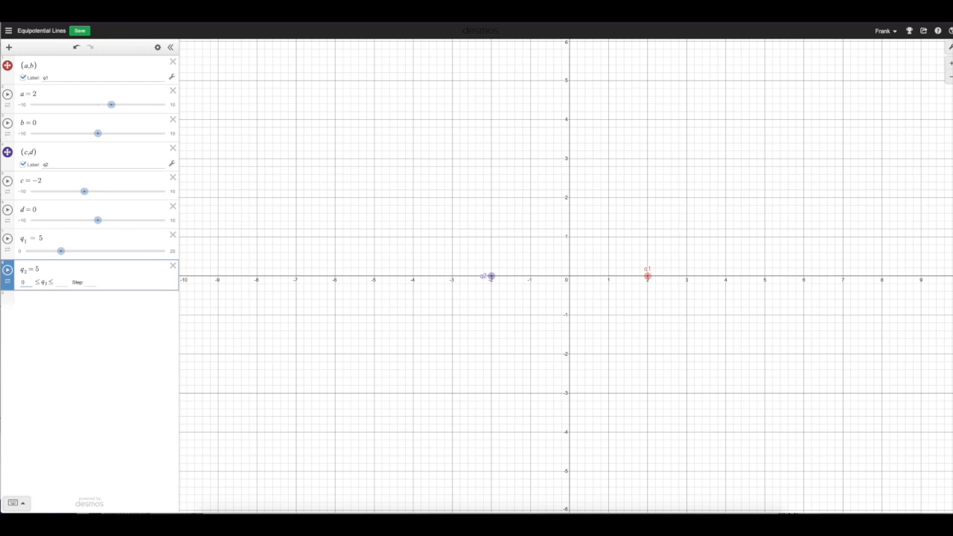
text(20)
key(Tab)
text(1)
click(45, 300)
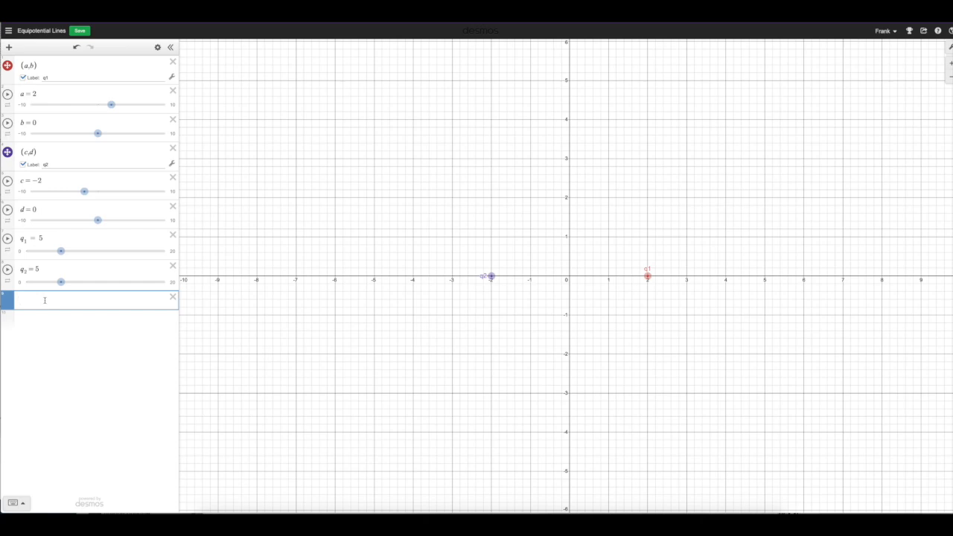
text(V_1)
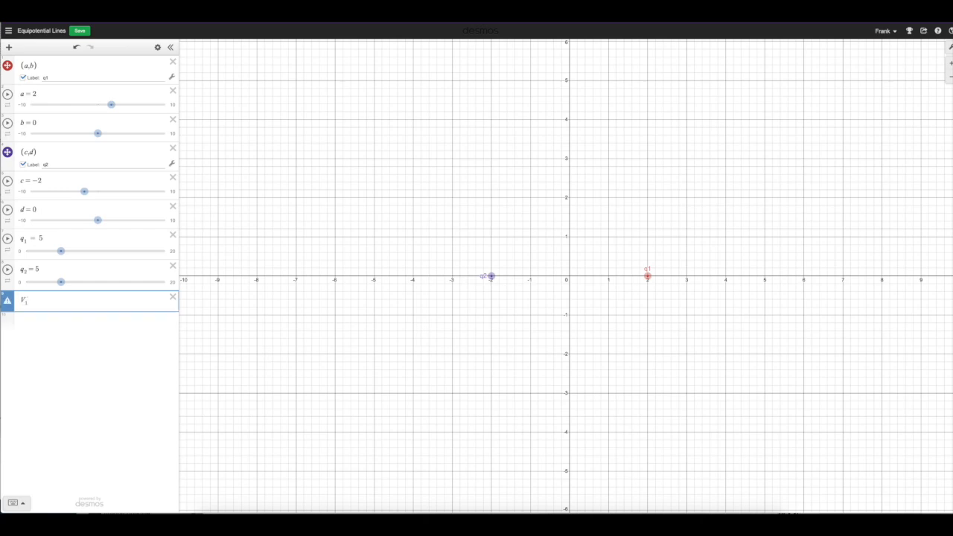
text(+V_2)
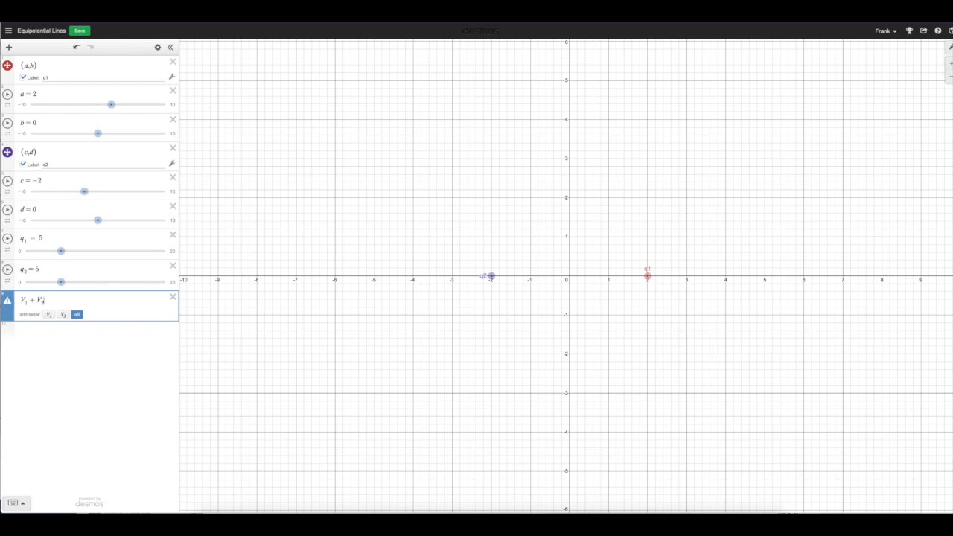
key(BackSpace)
key(BackSpace)
key(BackSpace)
key(BackSpace)
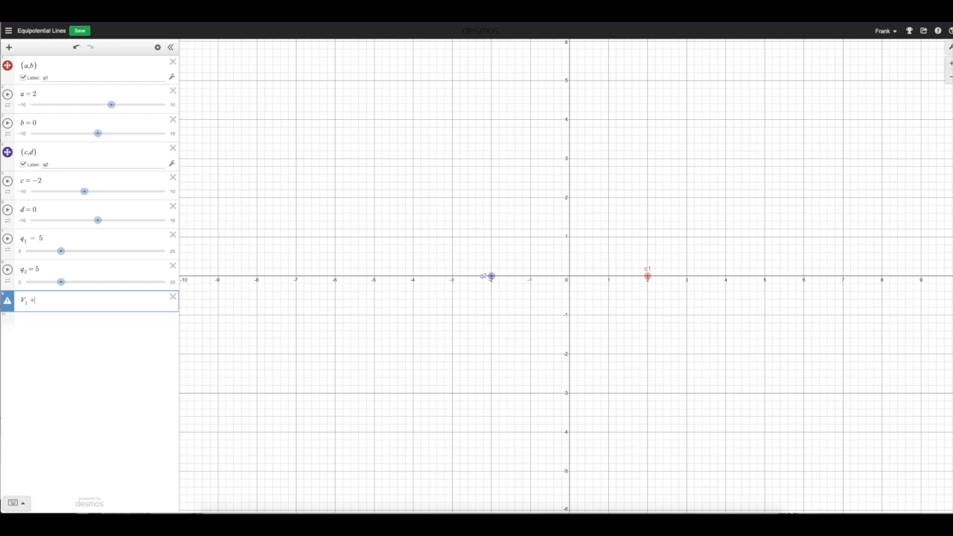
key(BackSpace)
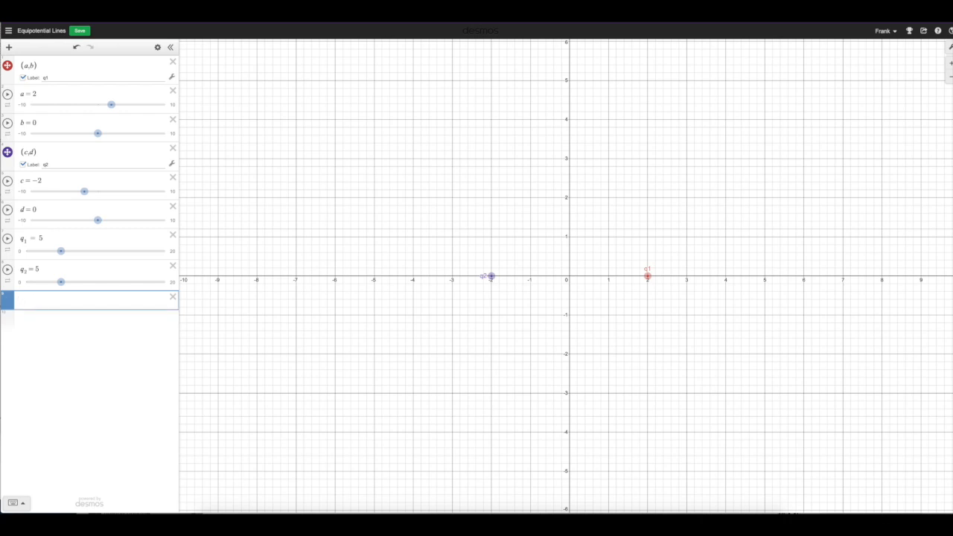
Begin a new expression below the q_2 slider as a fraction with the numerator (9·q_1)
text(9)
text(*q_1)
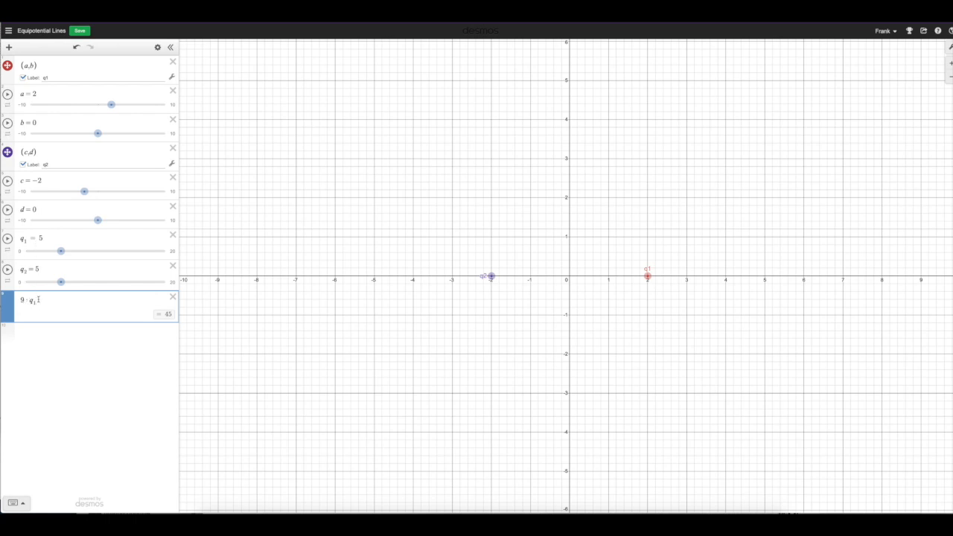
click(20, 301)
text(()
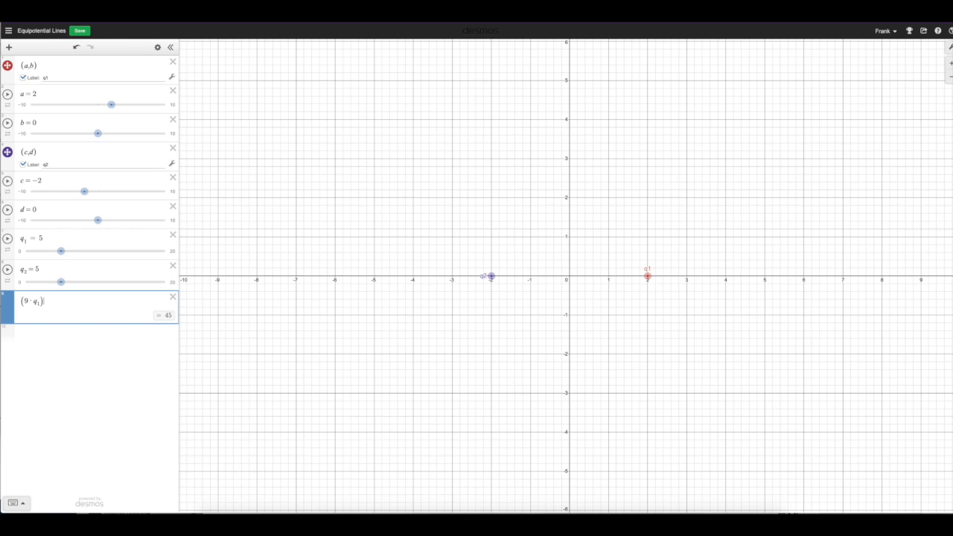
text(/)
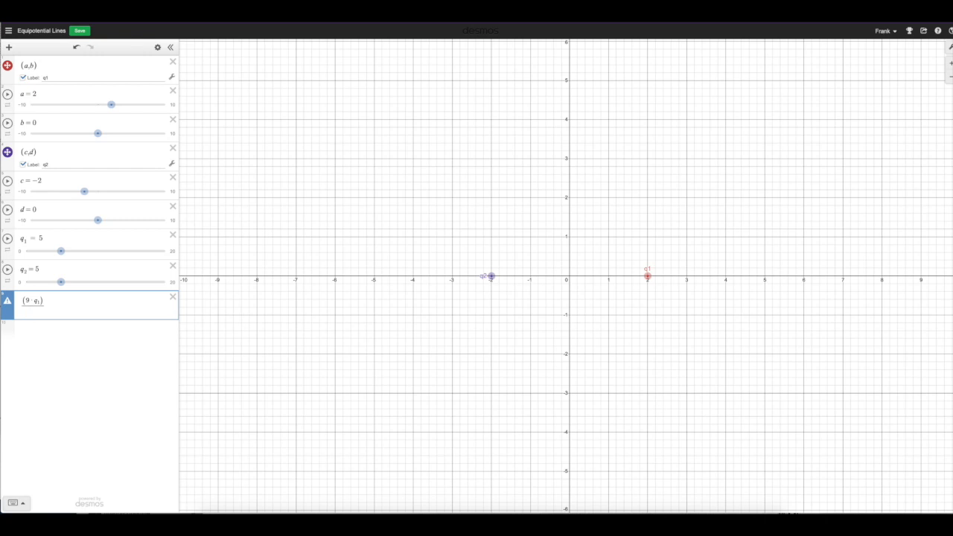
Enter the square root of (a-x)^2+(b-y)^2 as the denominator of the q_1 fraction
click(21, 505)
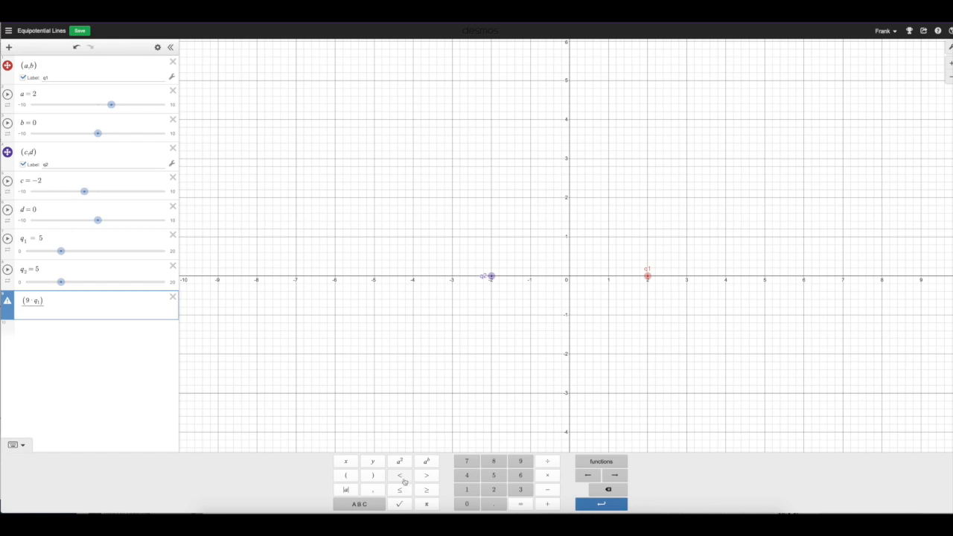
click(400, 504)
text(()
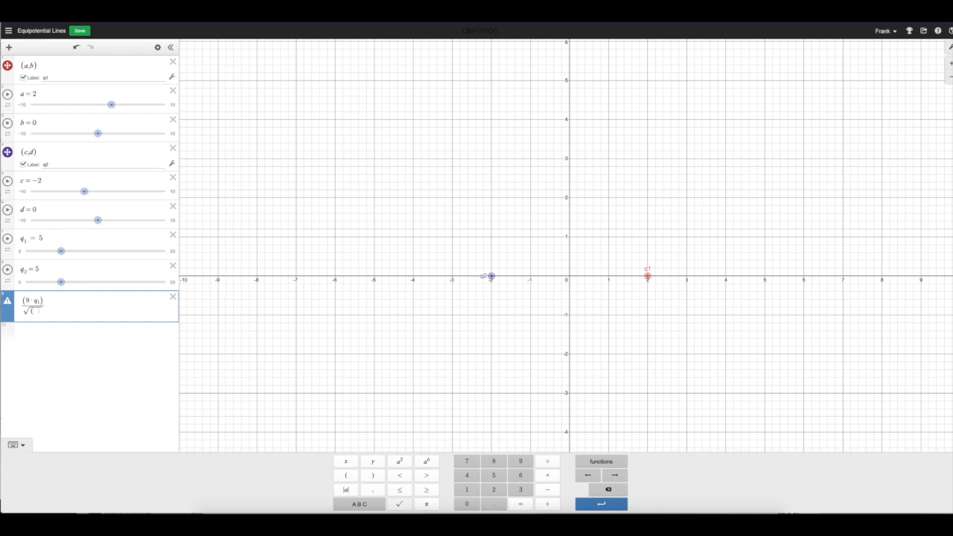
text(a)
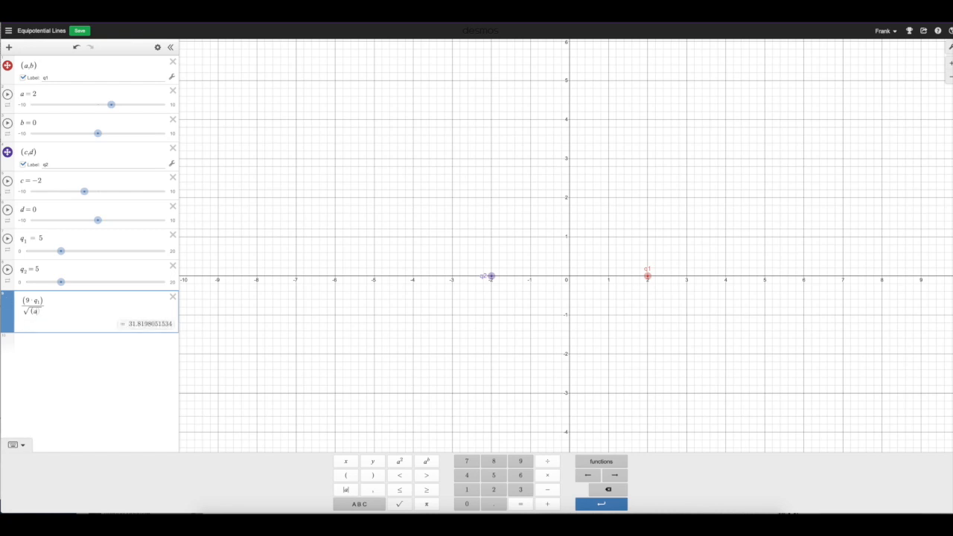
text(-x)
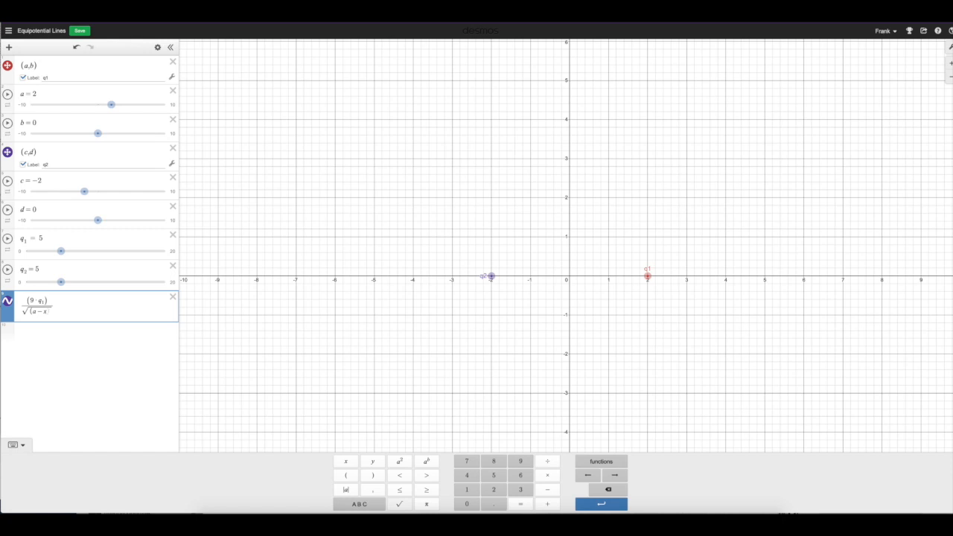
text()^2)
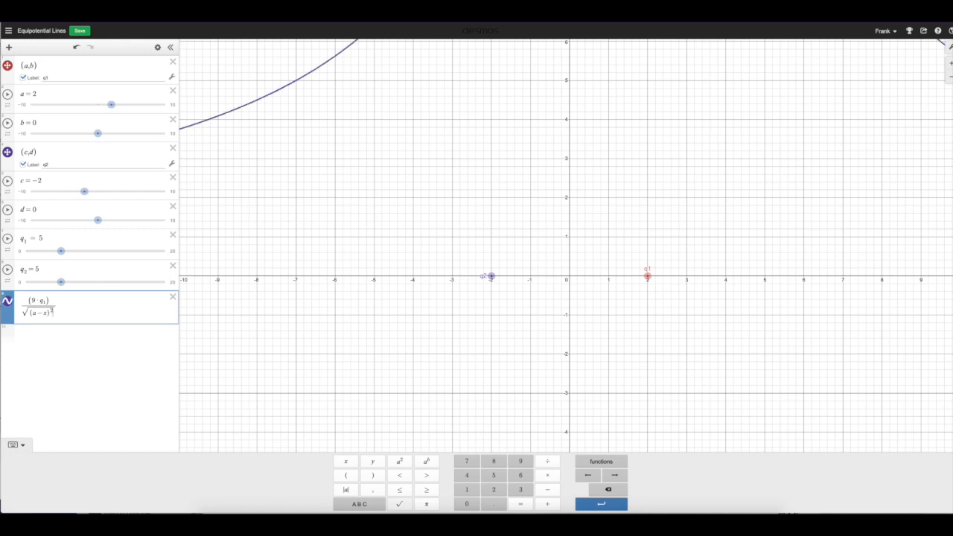
text(+()
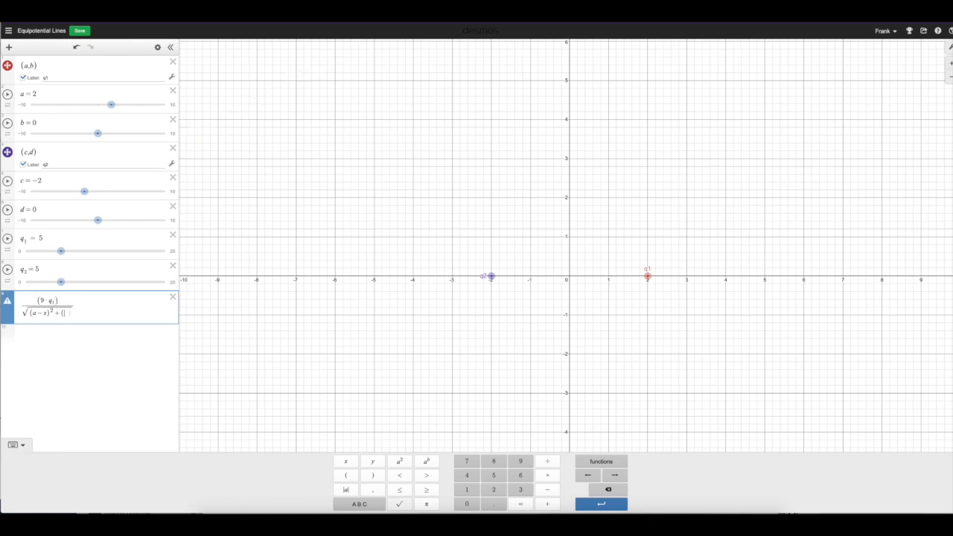
text(b-y)
text(^2)
Copy the whole q_1 fraction and add the copy to it as a second term
drag(88, 305, 21, 312)
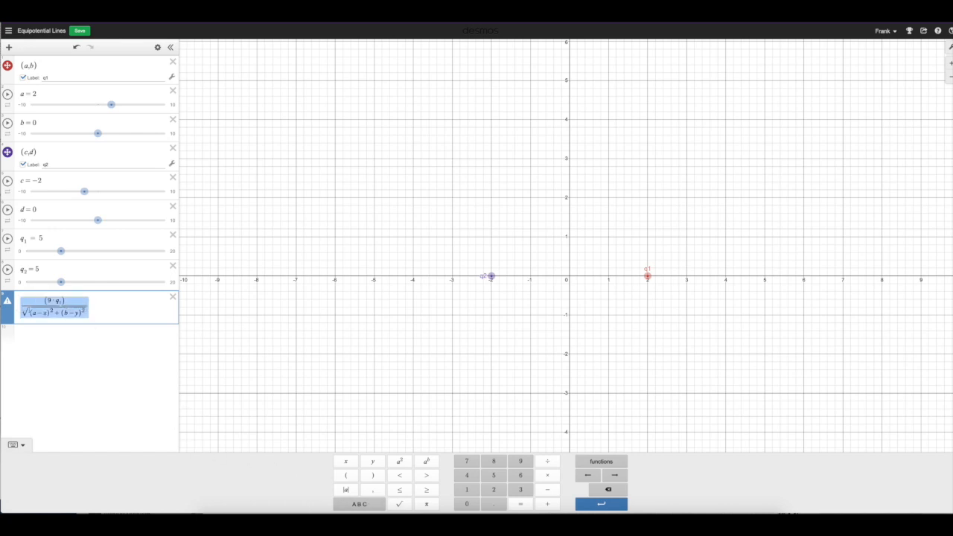
click(93, 311)
text(+)
text(\frac{(9\cdot q_1)}{\sqrt{(a-x)^2+(b-y)^2}})
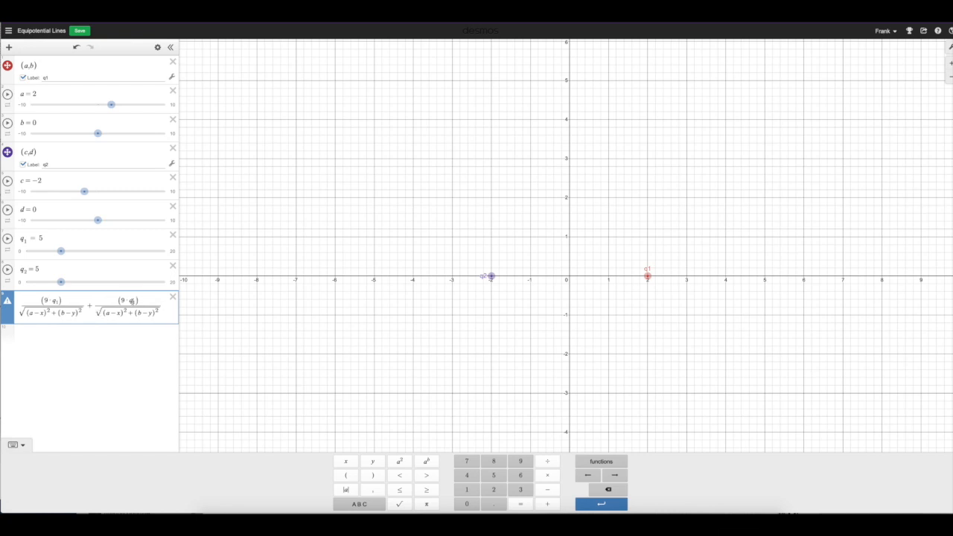
Change the second term to use q_2, c and d, and set the sum of both terms equal to 10
drag(133, 301, 139, 302)
text(2)
click(107, 312)
drag(142, 314, 138, 315)
text(= )
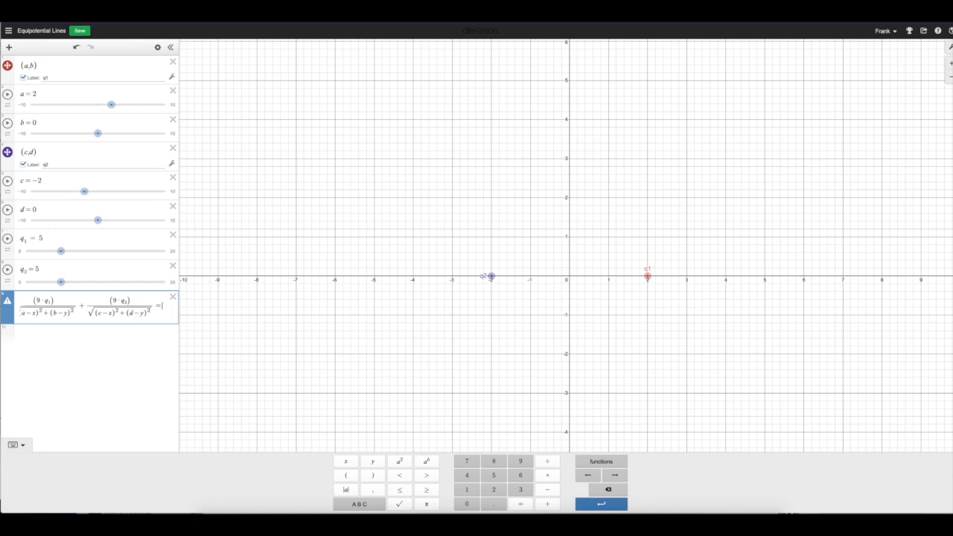
text(10)
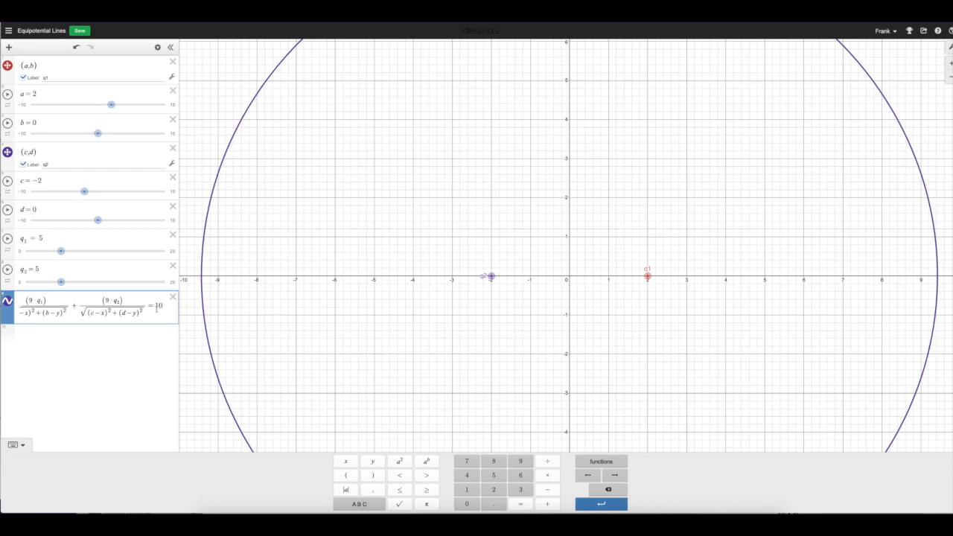
Duplicate the complete potential equation on a new line and set the copy equal to 20
click(173, 297)
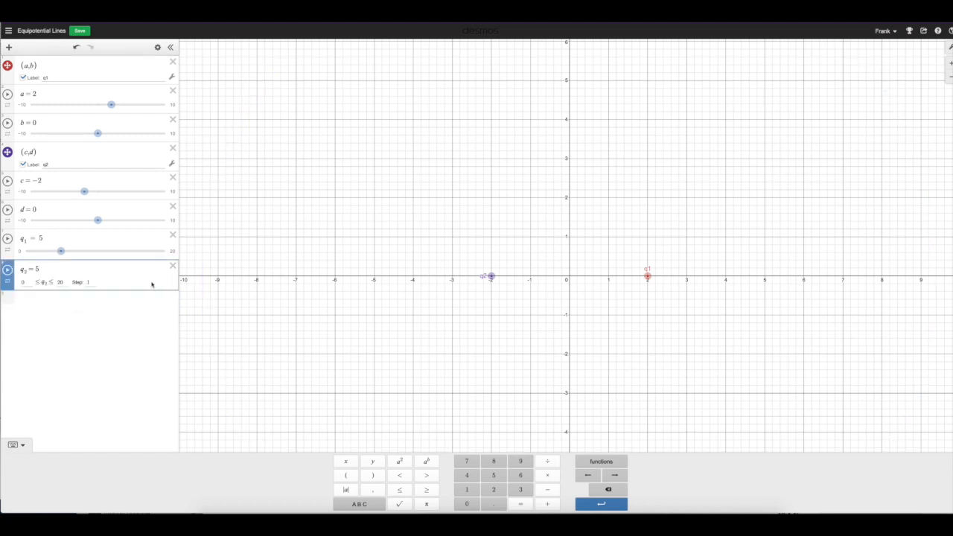
key(ctrl+z)
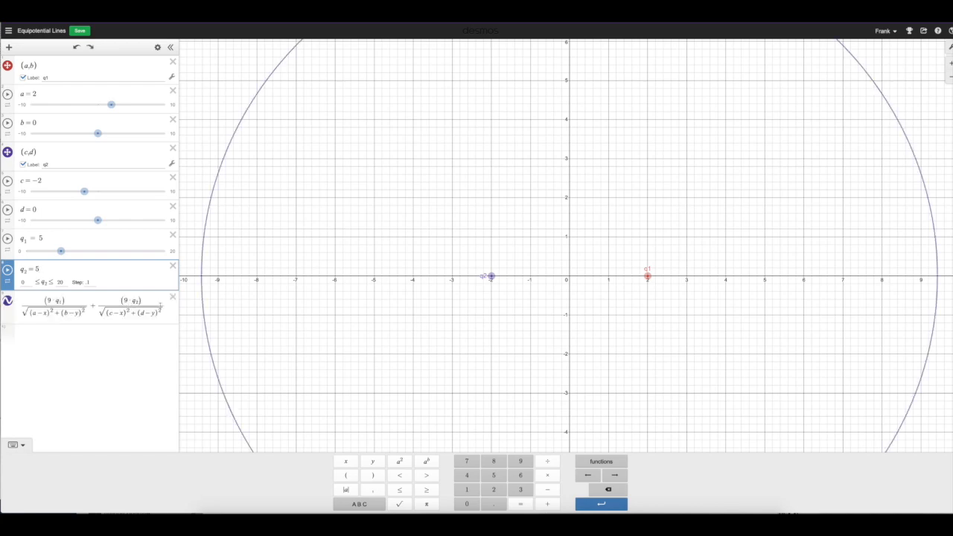
drag(22, 305, 109, 311)
drag(20, 305, 177, 308)
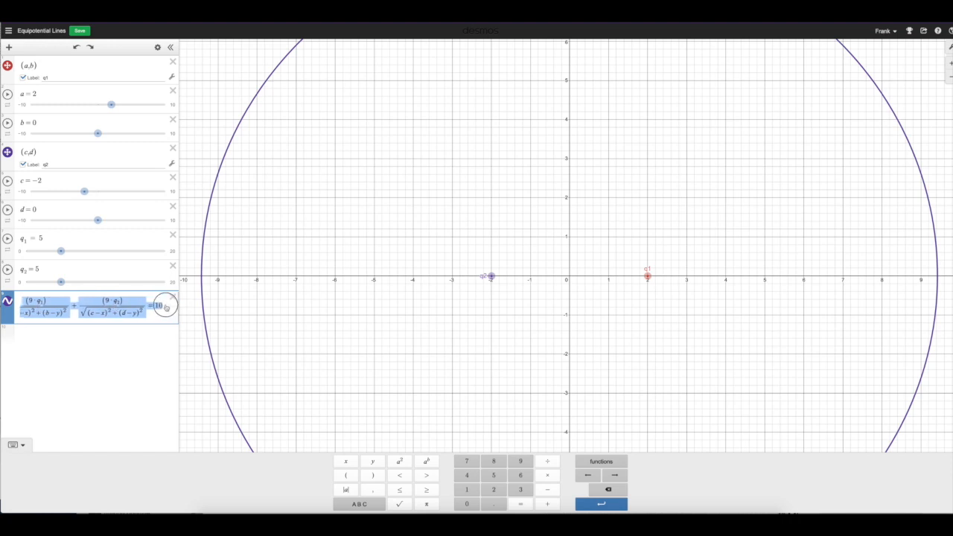
key(ctrl+c)
click(39, 334)
key(ctrl+v)
key(BackSpace)
key(BackSpace)
text(20)
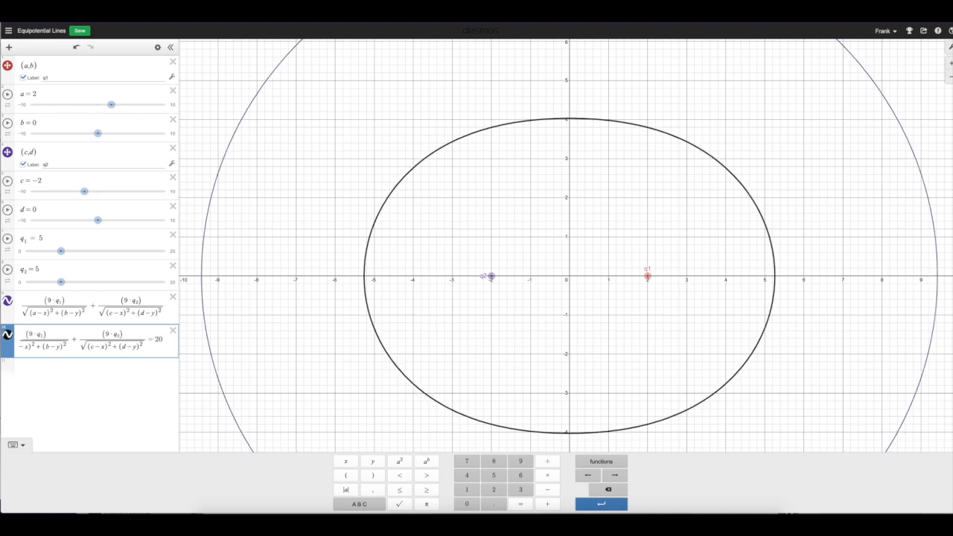
Add another copy of the potential equation and set it equal to 30
click(38, 369)
key(ctrl+v)
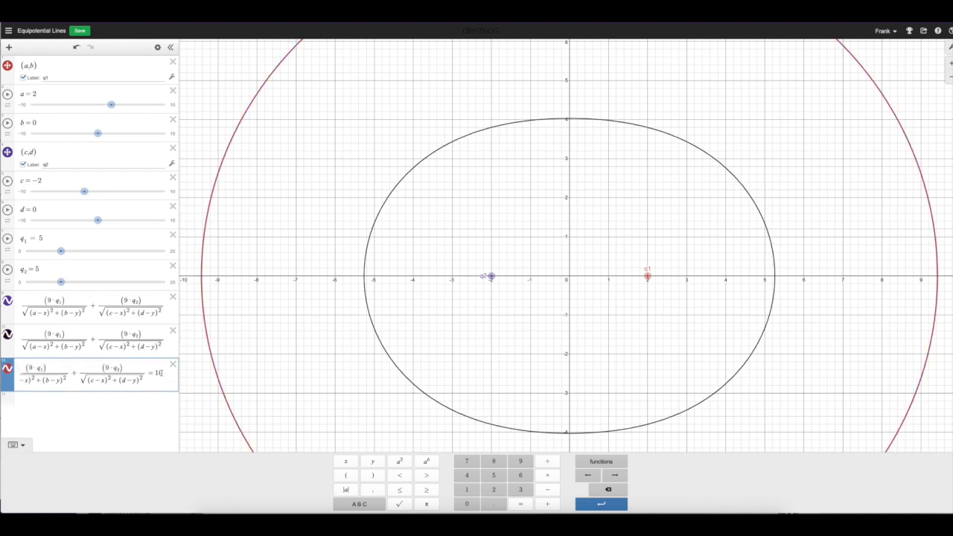
double_click(155, 372)
text(30)
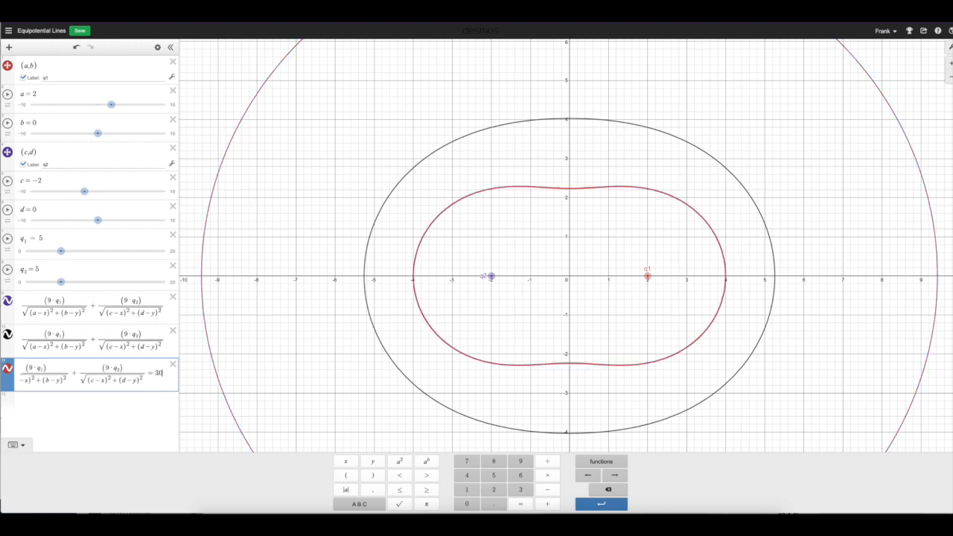
Add a fourth potential equation from the copied one and set it equal to 40
click(104, 411)
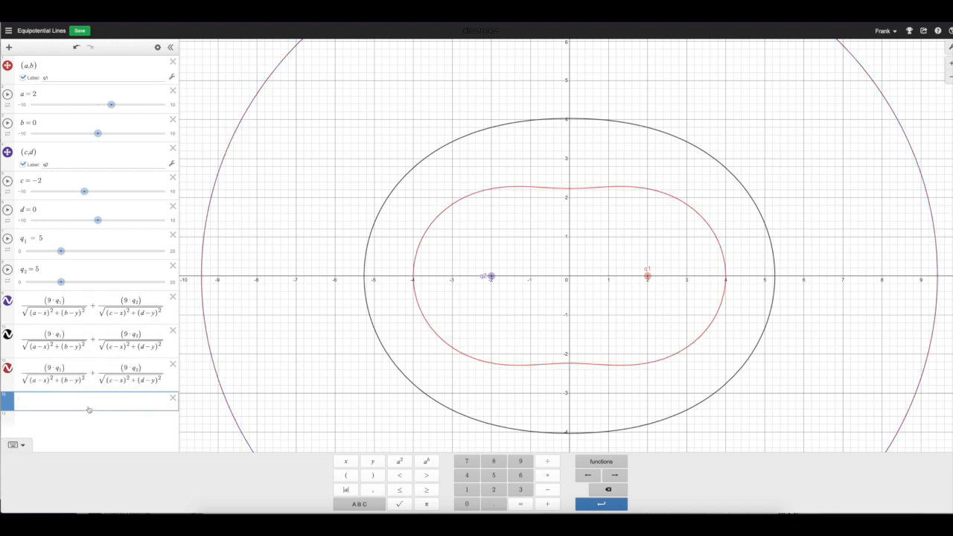
key(ctrl+v)
key(BackSpace)
key(BackSpace)
text(40)
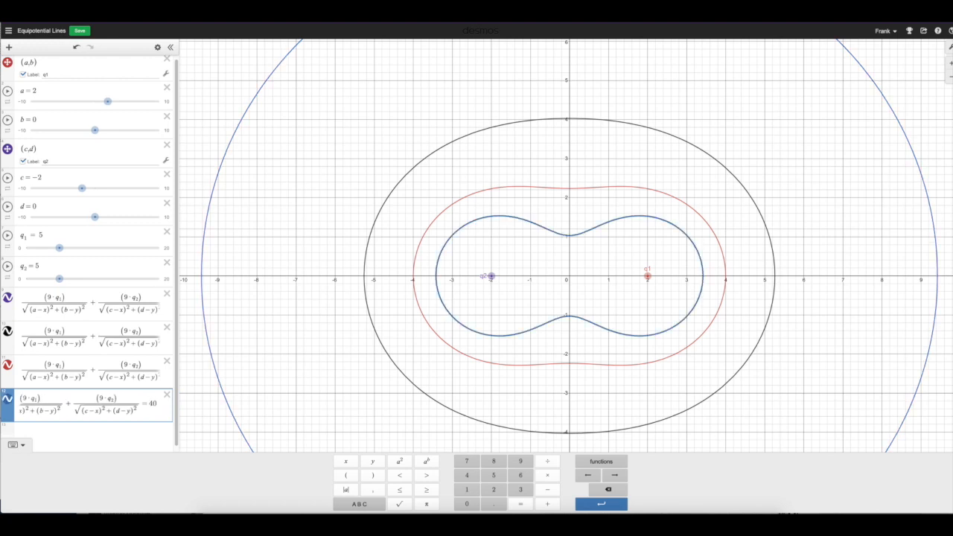
Add a fifth potential equation from the copied one and set it equal to 50
click(110, 431)
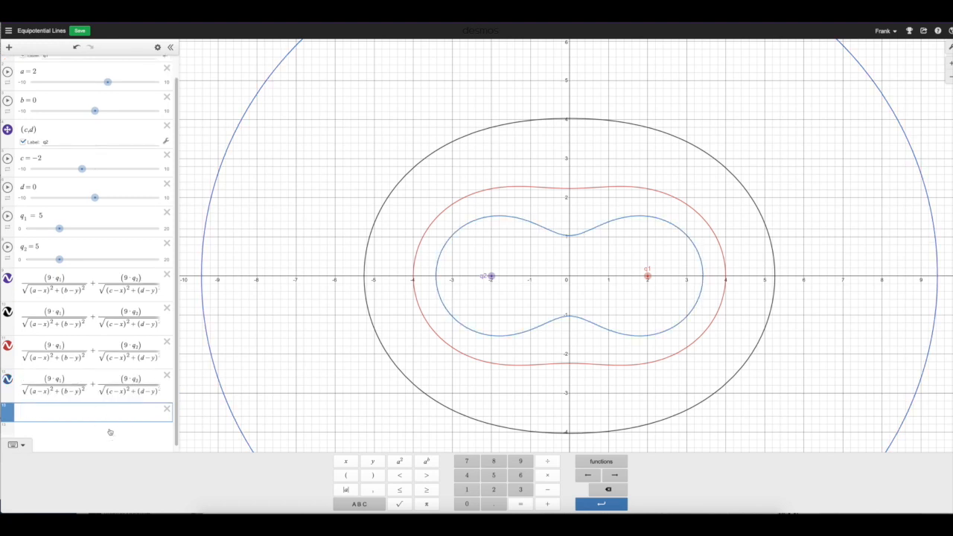
key(ctrl+v)
text(50)
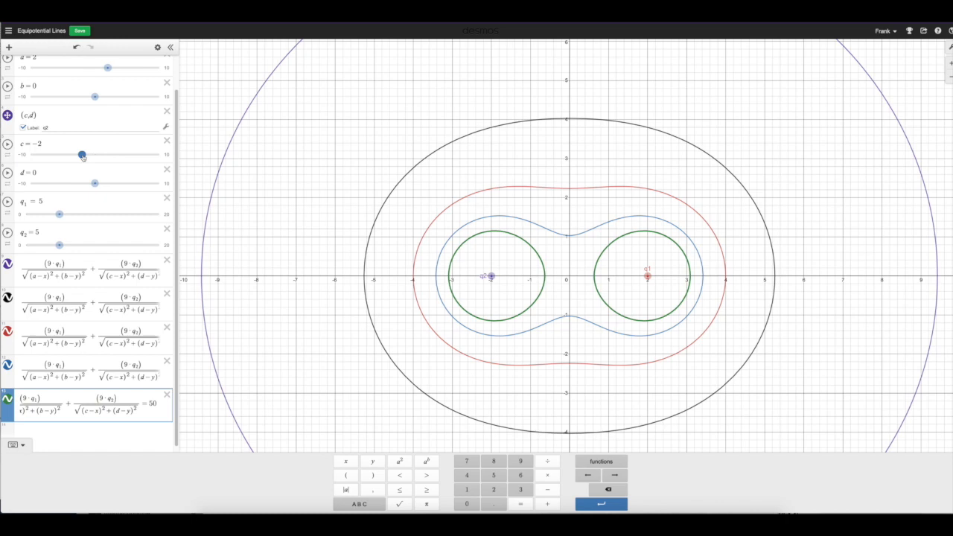
Adjust the sliders to c = -2.3 and q_1 = 3.1, keeping d at 0
mouse_move(82, 156)
mouse_down()
mouse_move(66, 154)
mouse_move(82, 154)
mouse_up()
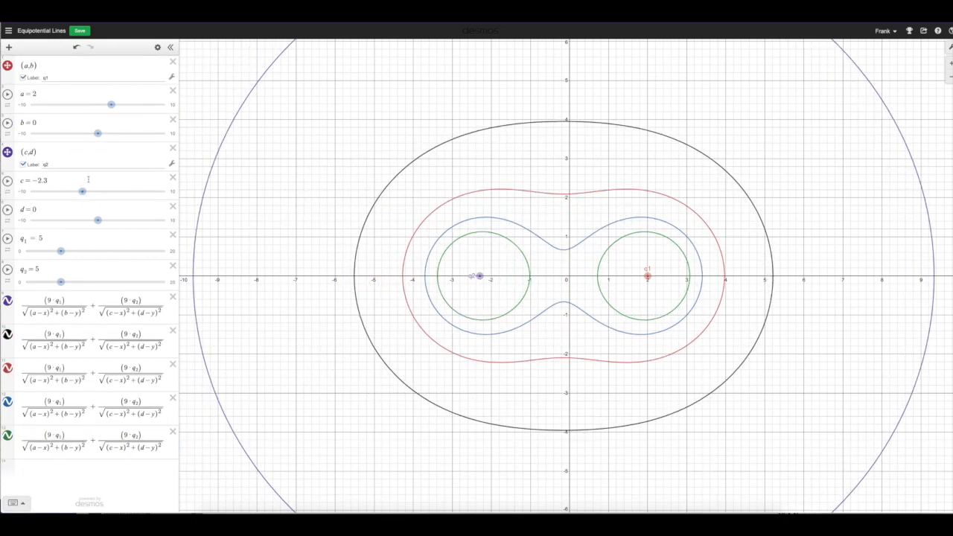
mouse_move(97, 220)
mouse_down()
mouse_move(117, 220)
mouse_move(96, 220)
mouse_up()
drag(60, 251, 46, 263)
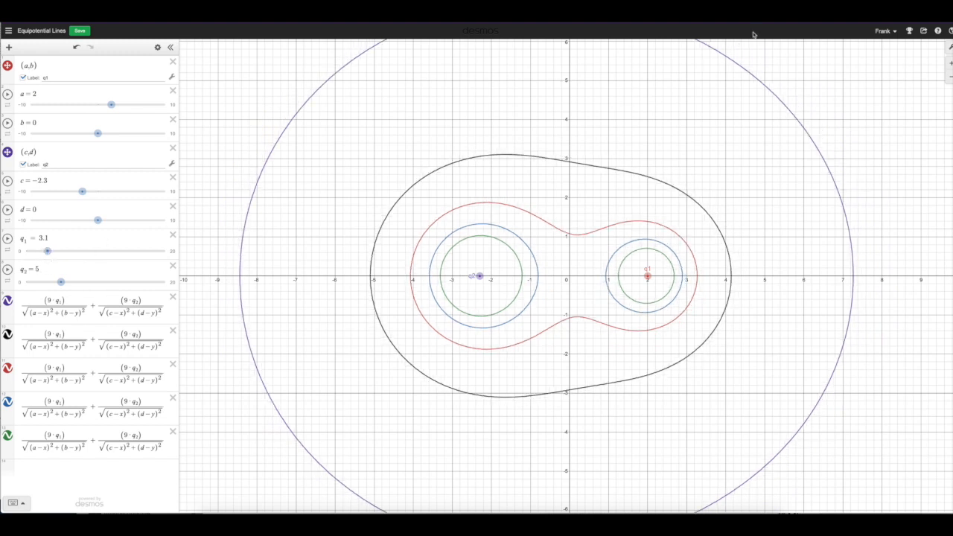